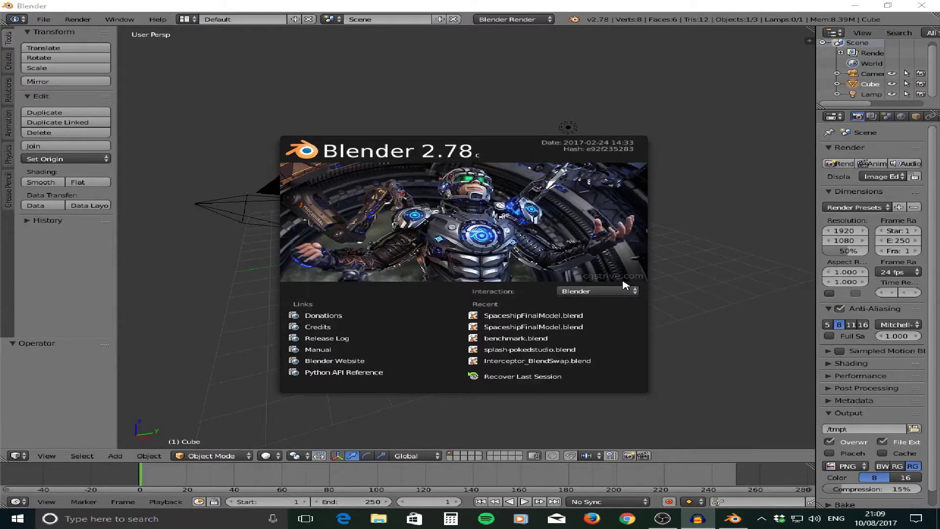
- Dismiss the splash screen and select the camera, lamp and cube in turn
click(728, 247)
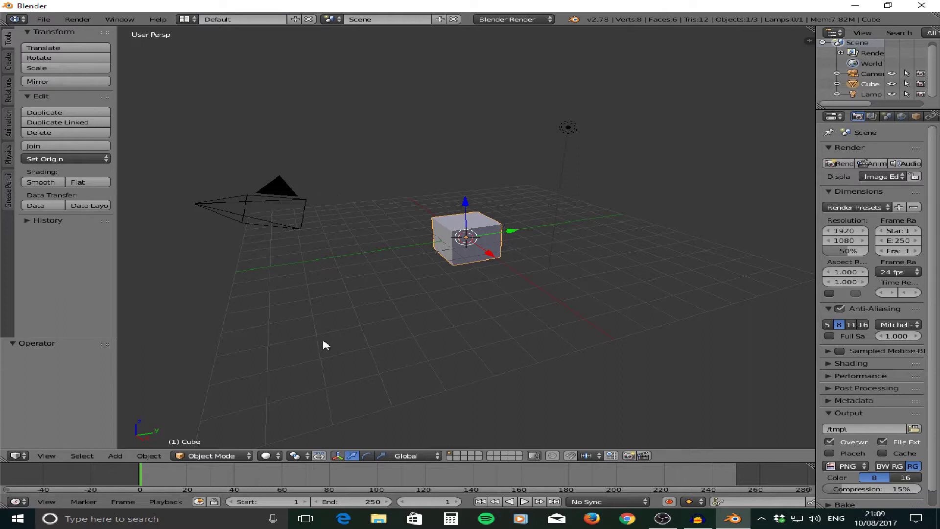
right_click(259, 203)
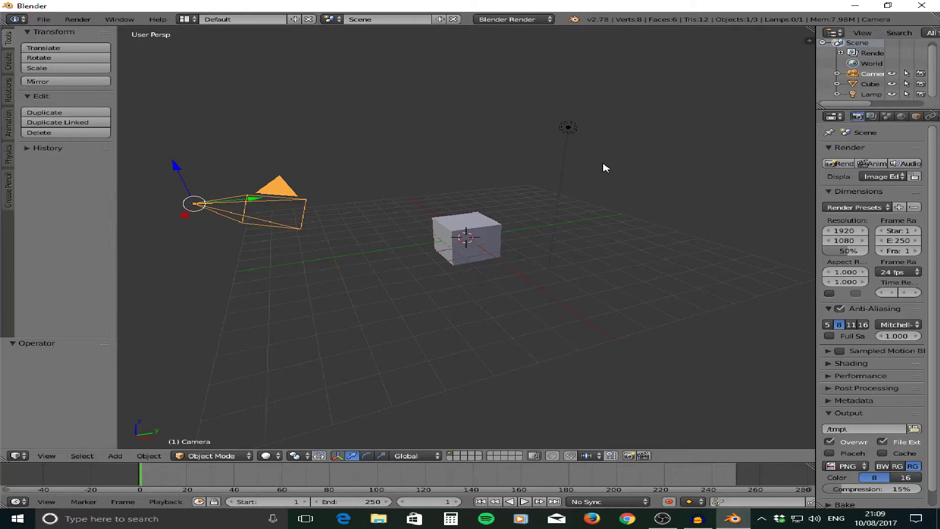
right_click(568, 128)
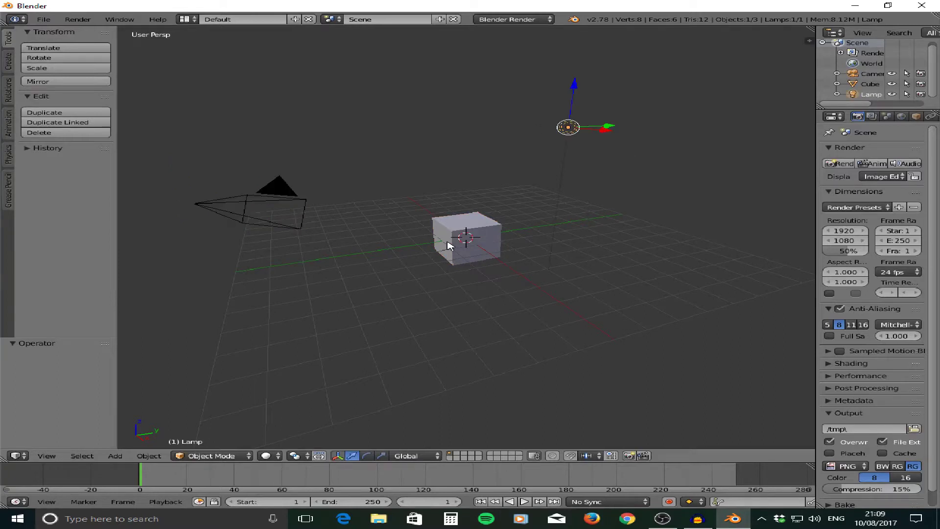
right_click(469, 230)
- Orbit the view to look down on the cube from a higher angle, then bring up the editor types
middle_drag(554, 245, 699, 212)
middle_drag(636, 233, 581, 205)
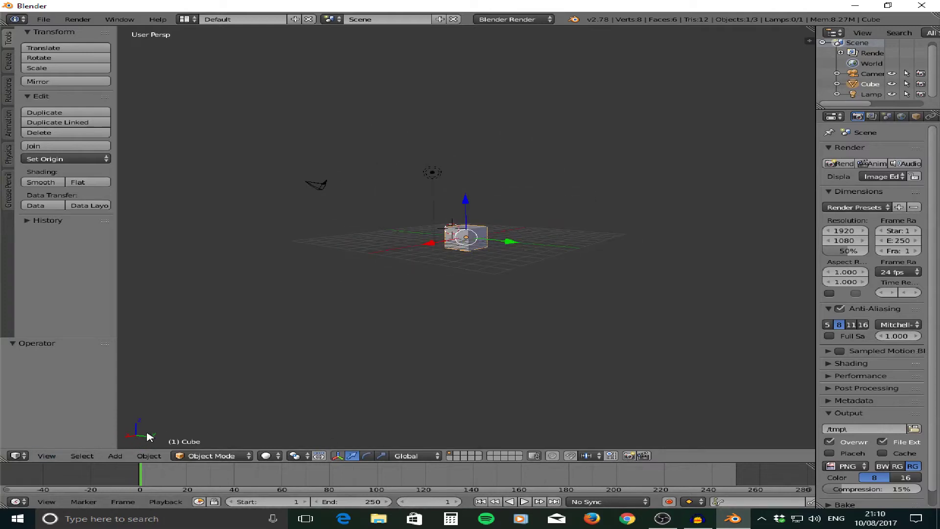
middle_drag(495, 264, 319, 440)
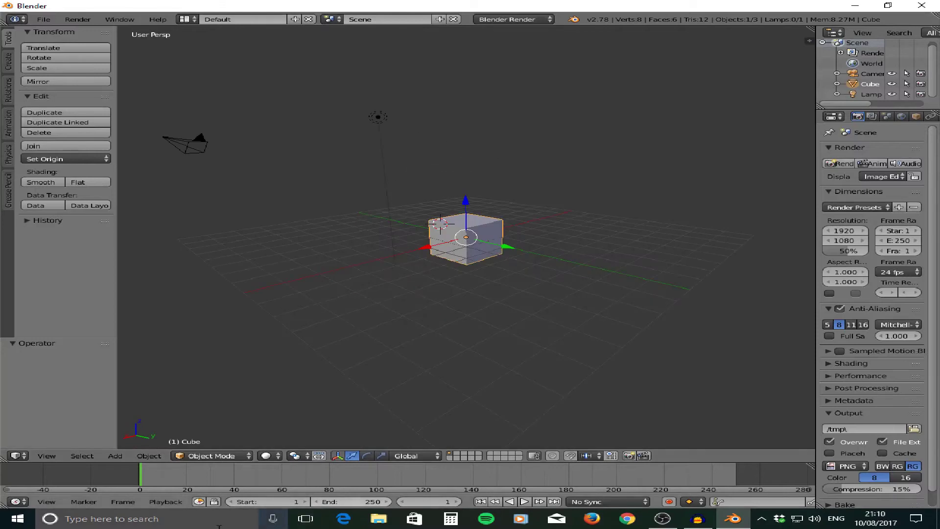
click(19, 456)
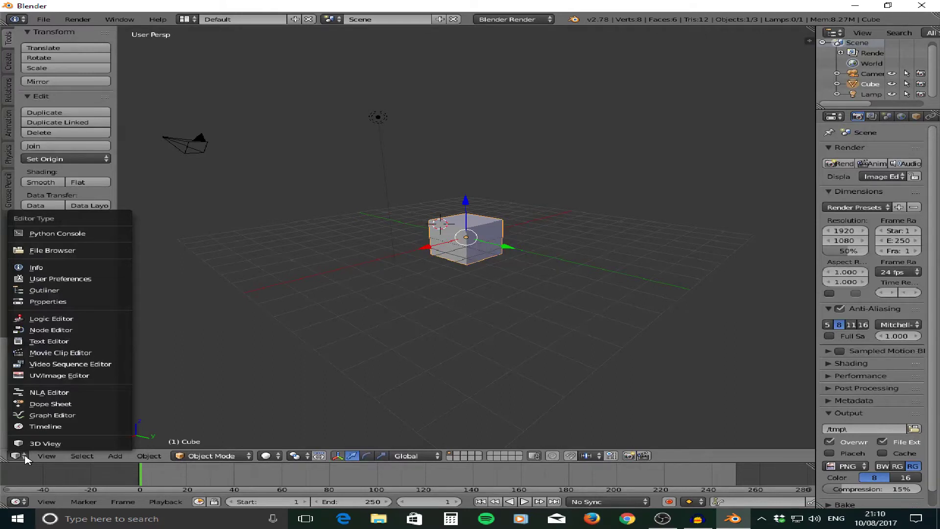
- Switch the main area to the Movie Clip Editor and load MVI_7944.MOV from G:\DCIM
click(84, 357)
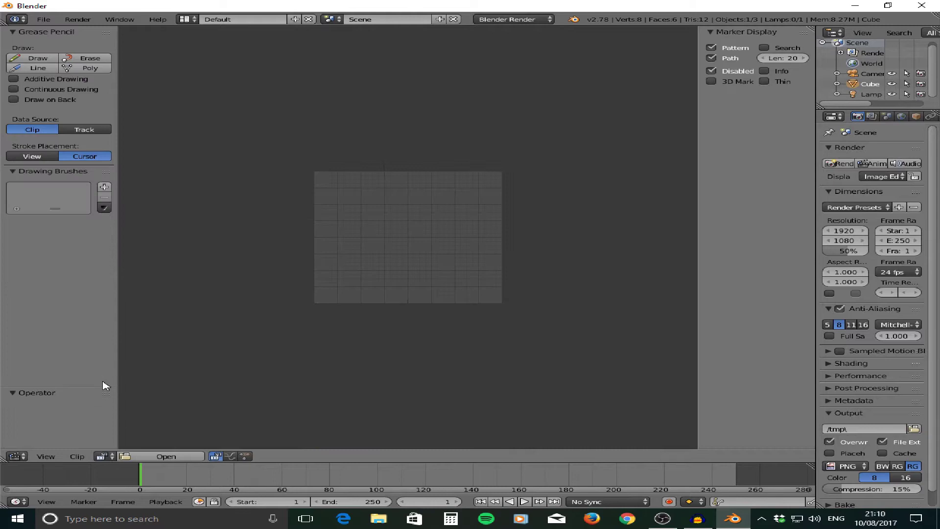
click(147, 461)
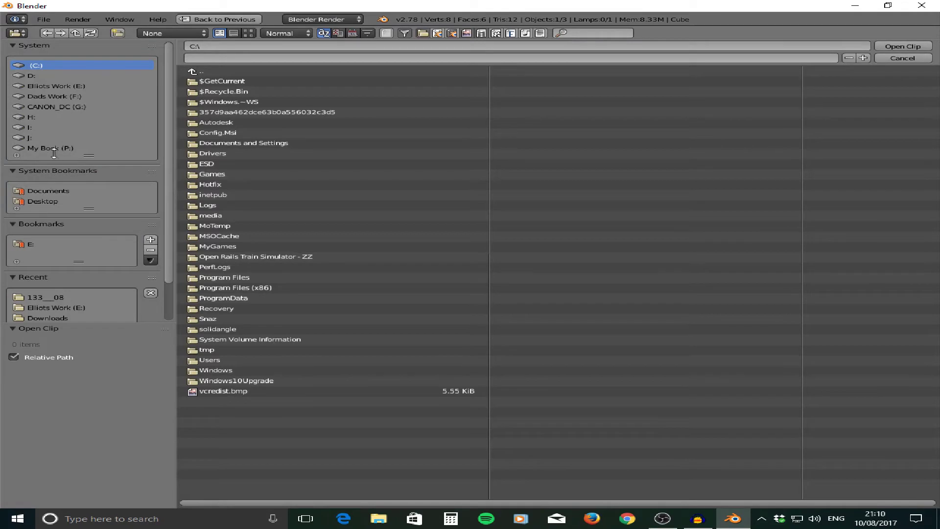
click(59, 107)
double_click(280, 84)
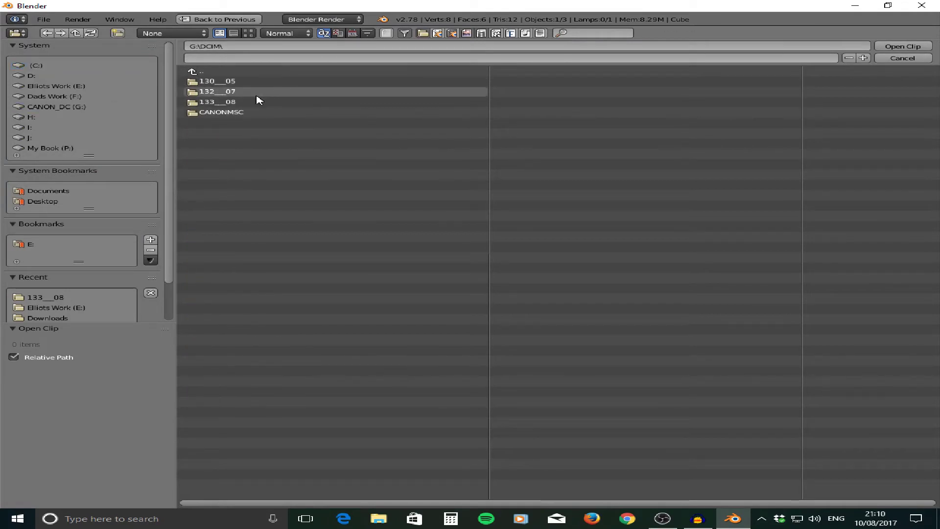
double_click(260, 93)
click(260, 92)
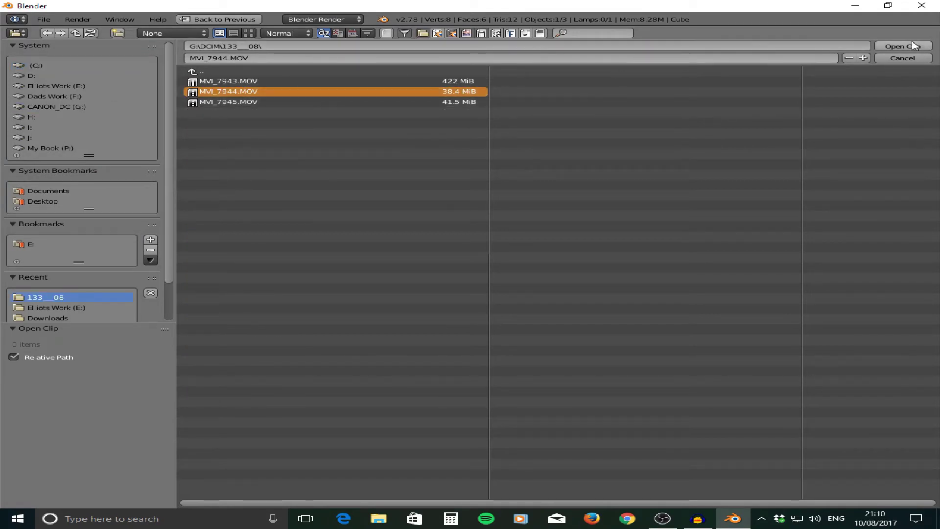
click(885, 48)
scroll(448, 300, down, 5)
scroll(451, 299, up, 1)
- Play the loaded driveway footage with Alt+A and scrub back through it
scroll(451, 300, up, 1)
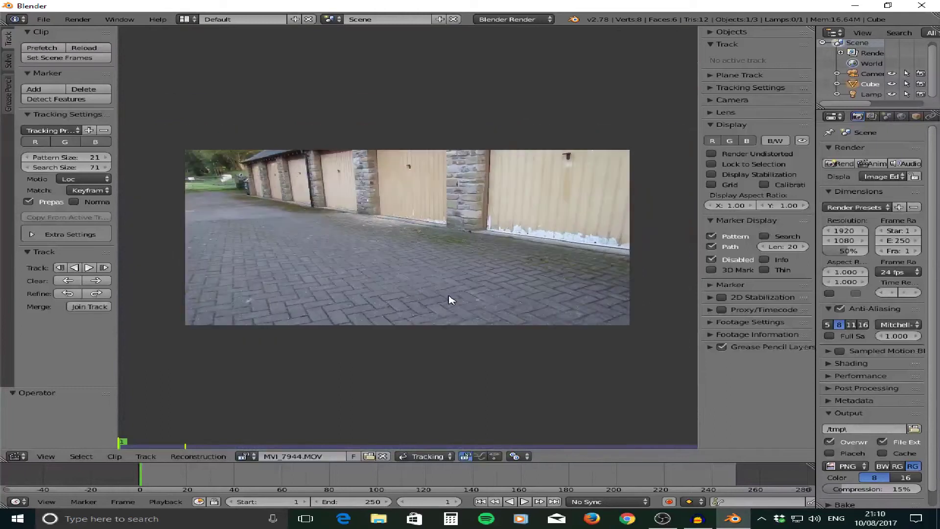
key(alt+a)
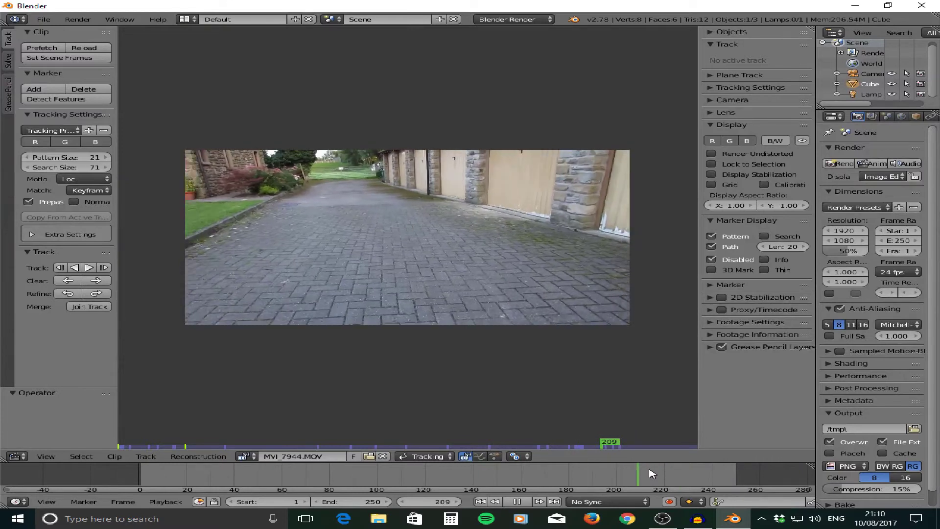
drag(564, 481, 541, 495)
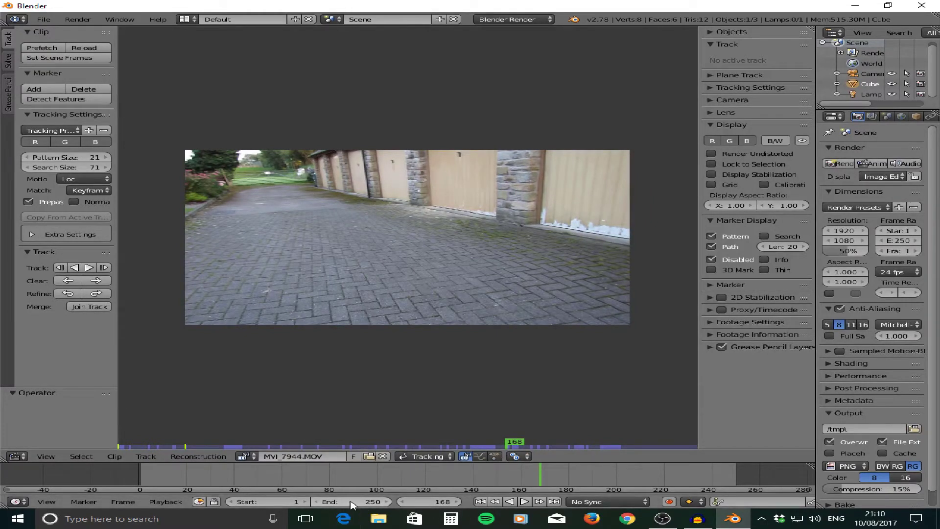
- Set the scene end frame to 168, then play back and stop at frame 1
click(370, 502)
key(BackSpace)
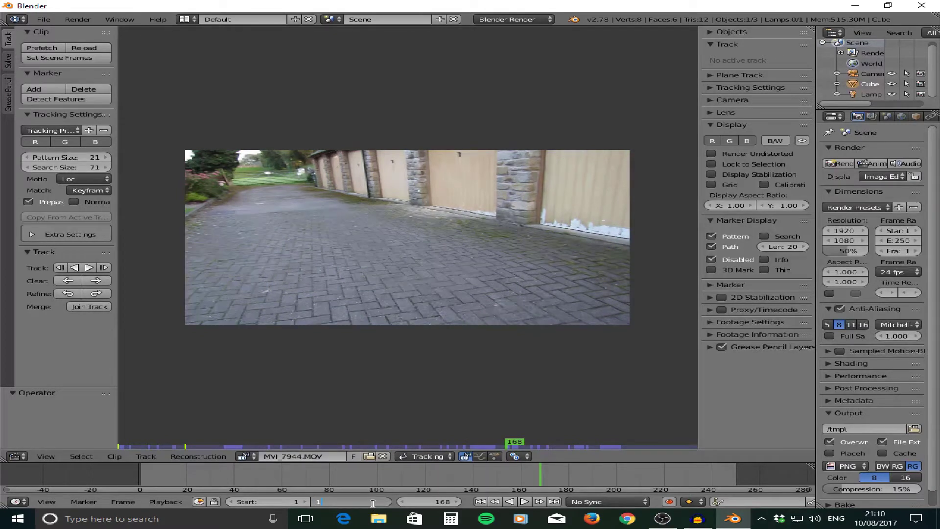
text(168)
key(Return)
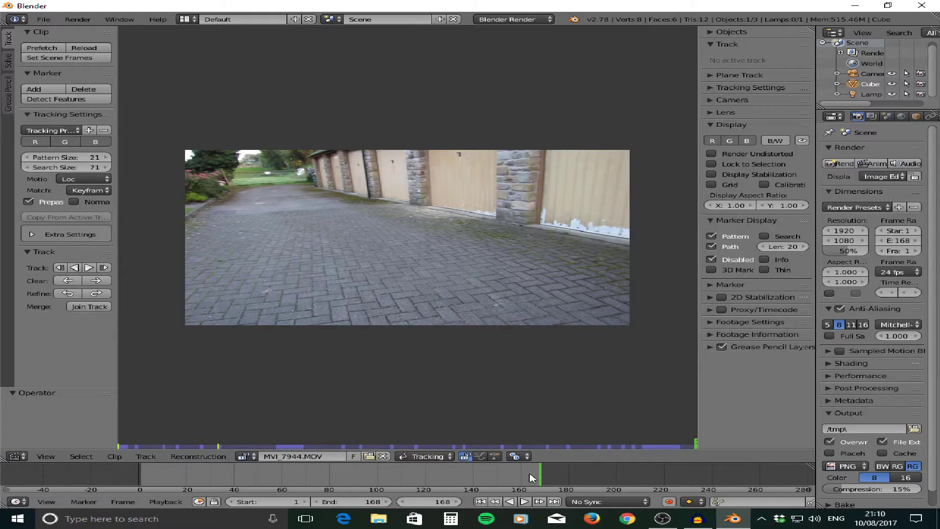
key(shift+alt+a)
drag(440, 479, 143, 478)
key(shift+alt+a)
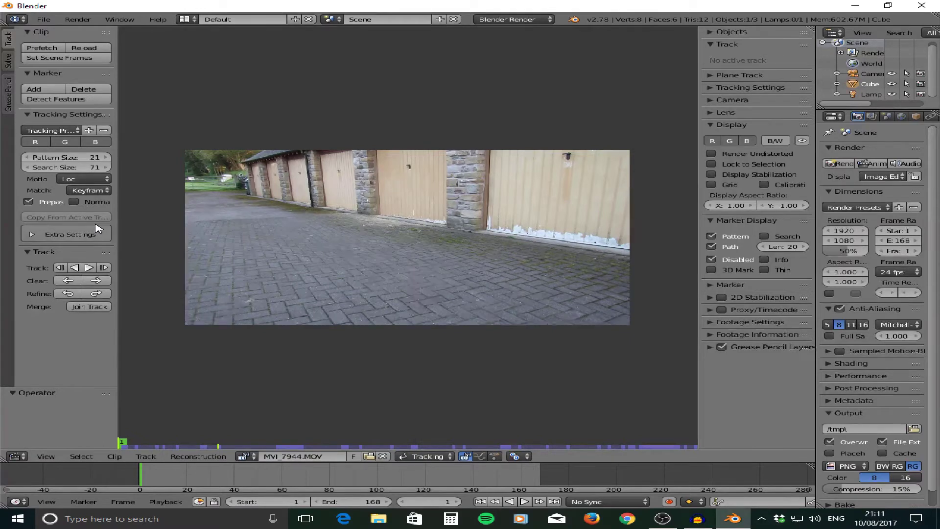
- Detect features across the footage and track the markers forward through frame 168
click(84, 100)
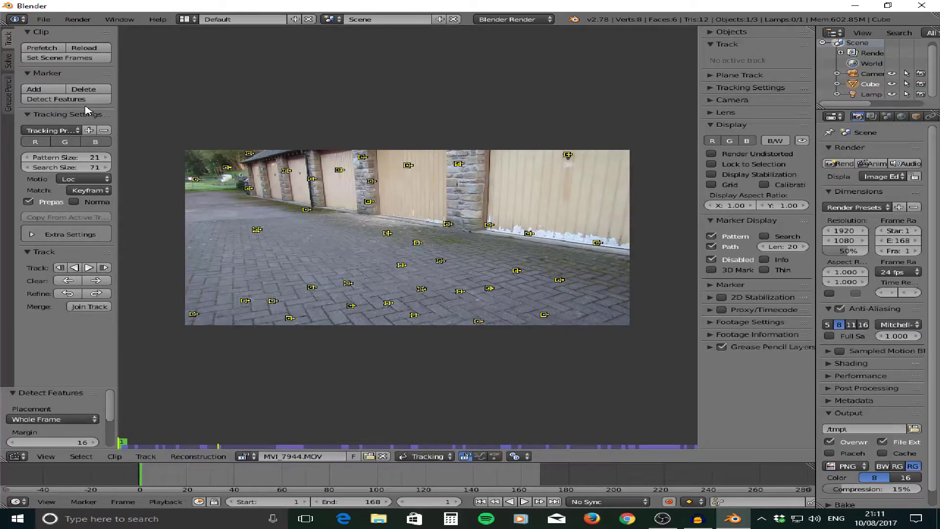
click(91, 268)
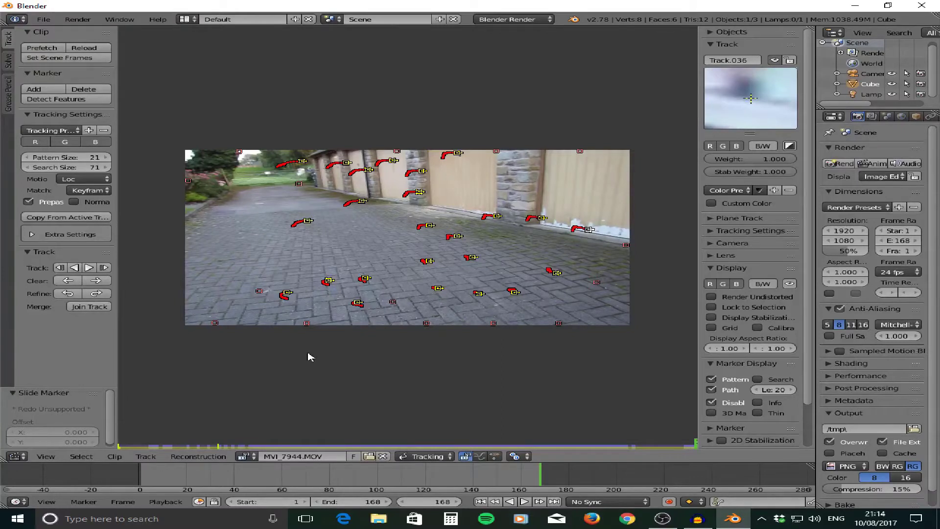
- Select the eleven badly tracked edge markers plus one poor mid-frame marker
right_click(305, 324)
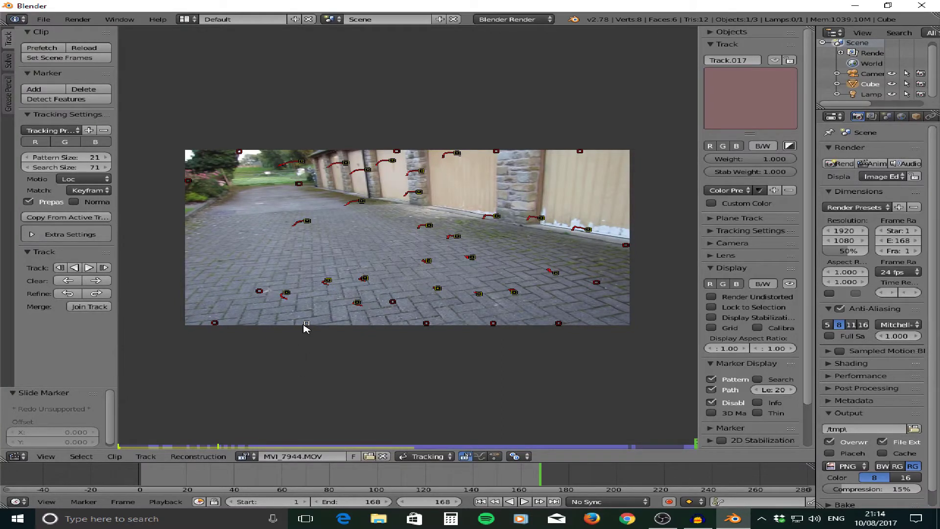
right_click(260, 292)
right_click(216, 323)
right_click(239, 152)
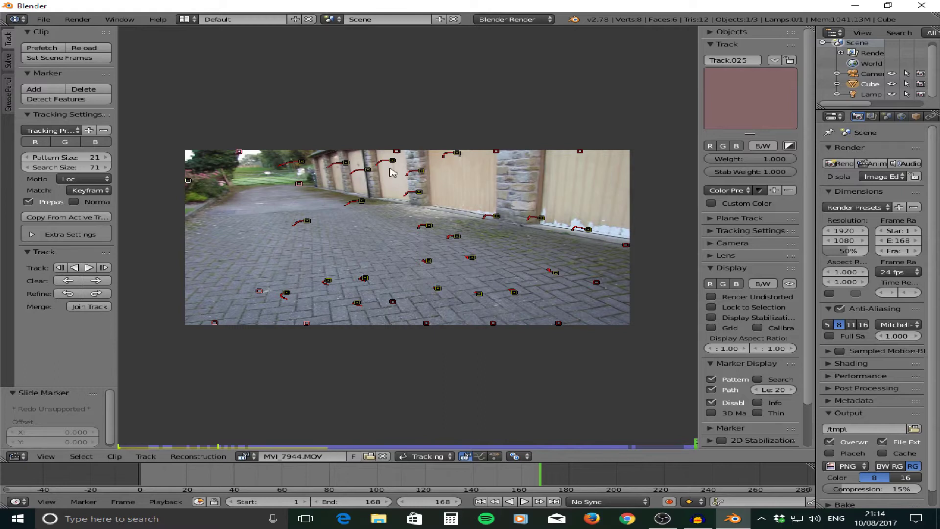
right_click(397, 152)
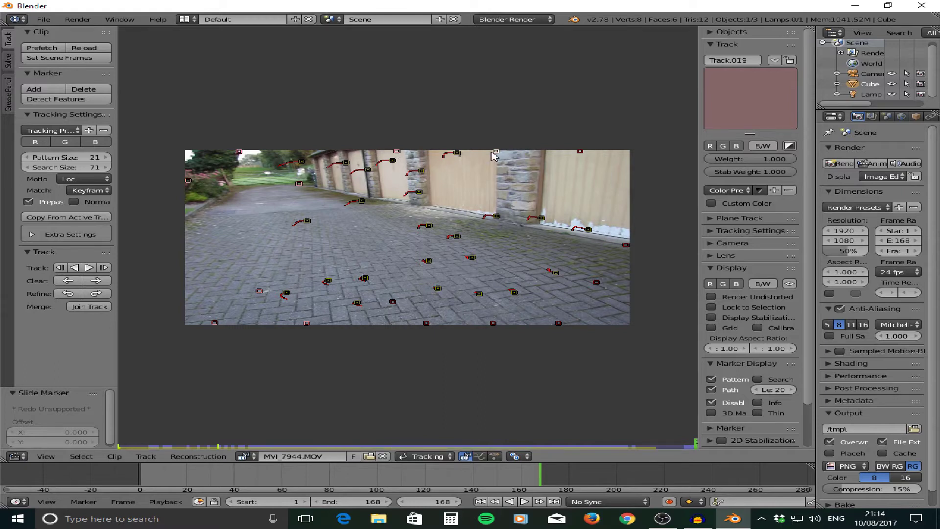
right_click(581, 152)
right_click(626, 247)
right_click(597, 283)
right_click(562, 324)
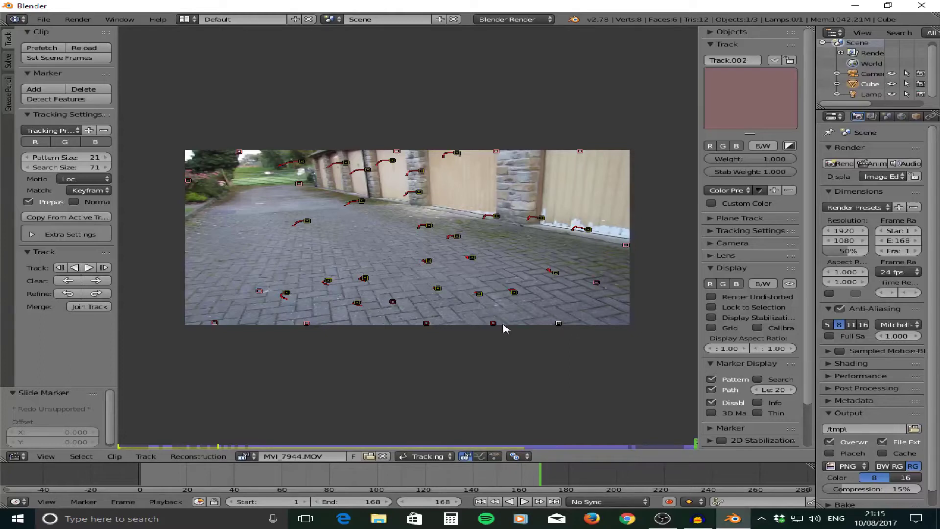
right_click(494, 326)
right_click(427, 324)
right_click(393, 303)
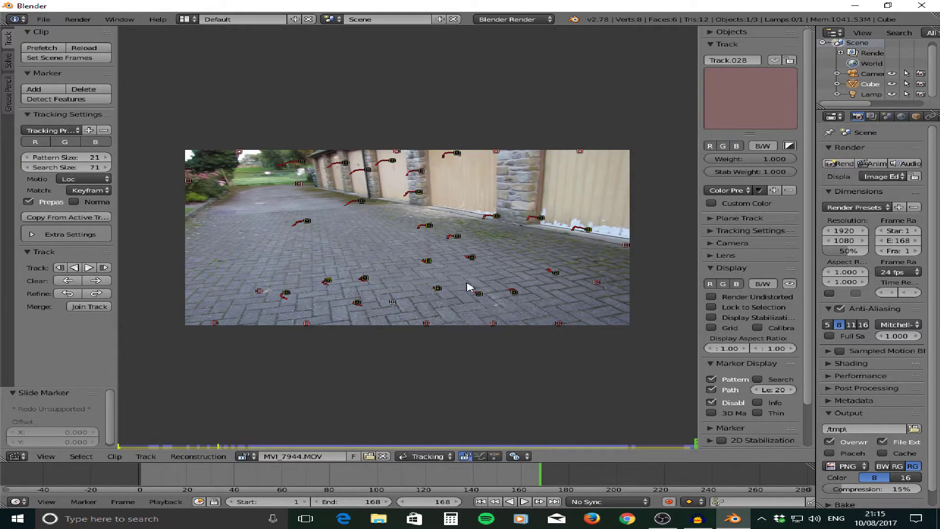
- Delete the selected tracks and scrub back through the clip to check the rest
key(x)
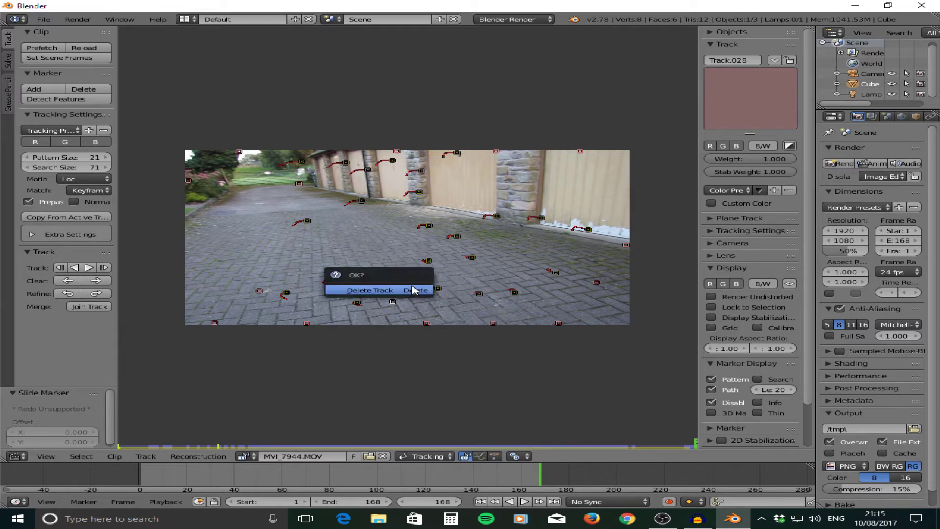
click(414, 290)
drag(447, 479, 145, 476)
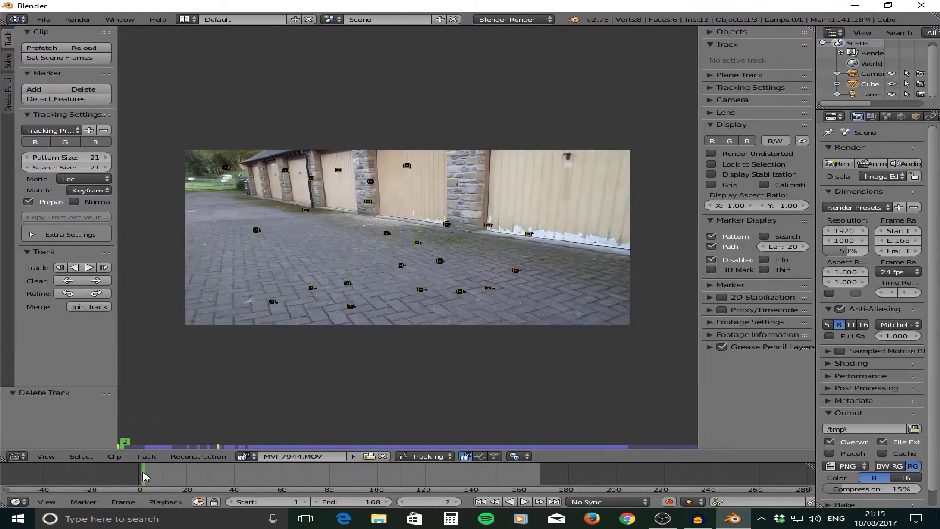
- Solve the camera motion from the tracks, giving a 1.107 solve error
click(11, 66)
click(69, 117)
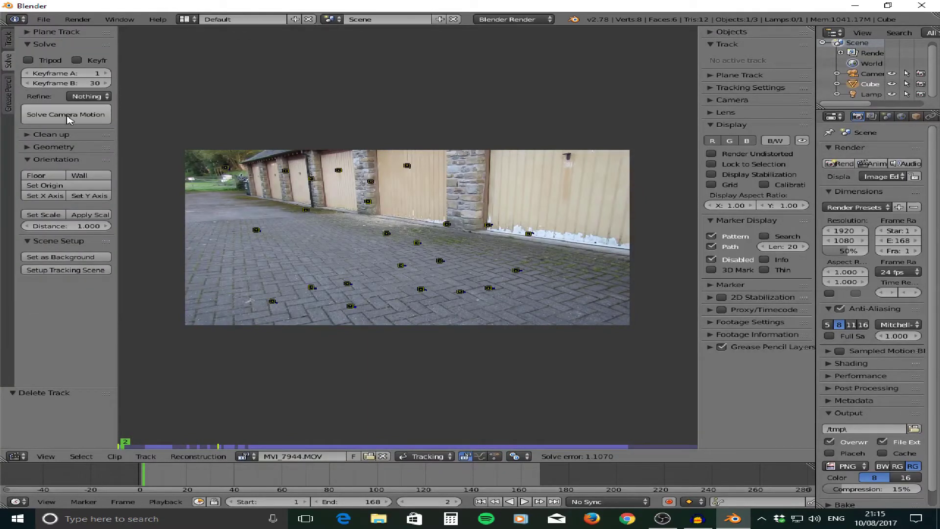
click(69, 118)
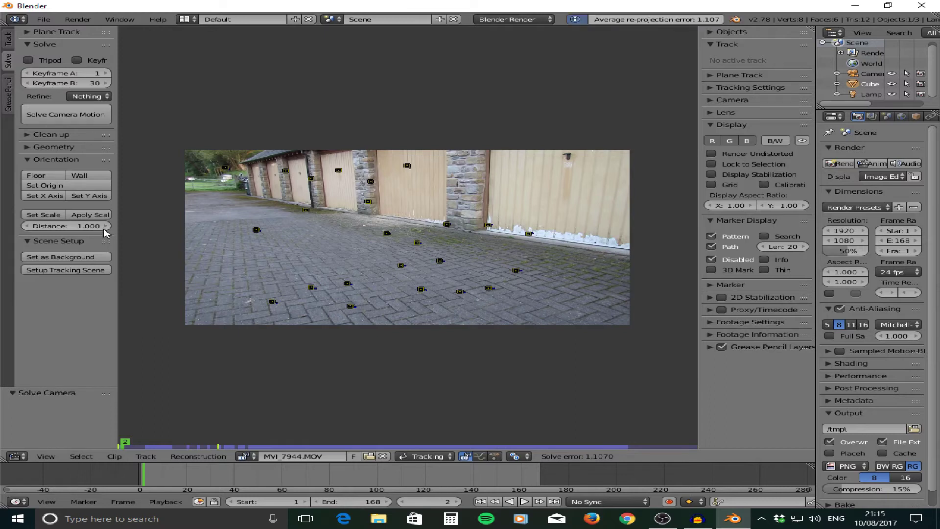
- Set the floor from three driveway ground markers and the origin at another marker
click(350, 307)
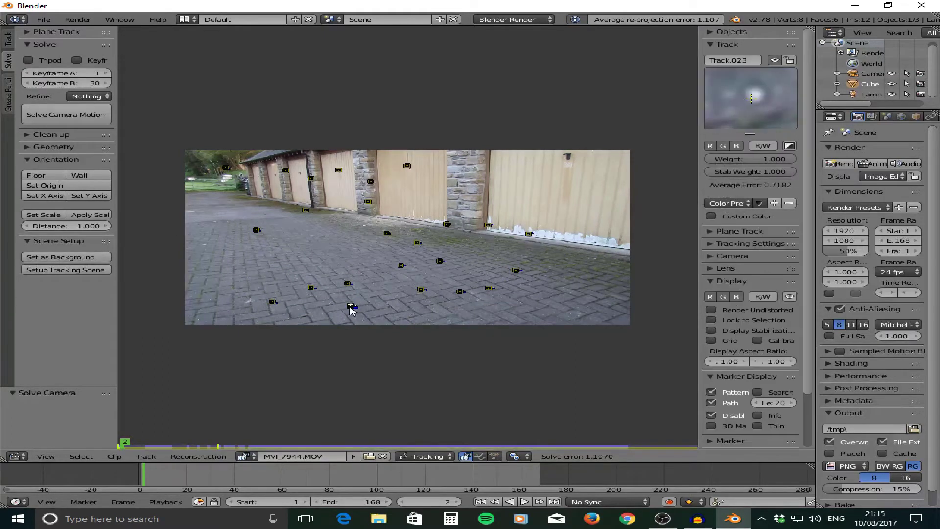
shift+click(421, 289)
shift+click(463, 292)
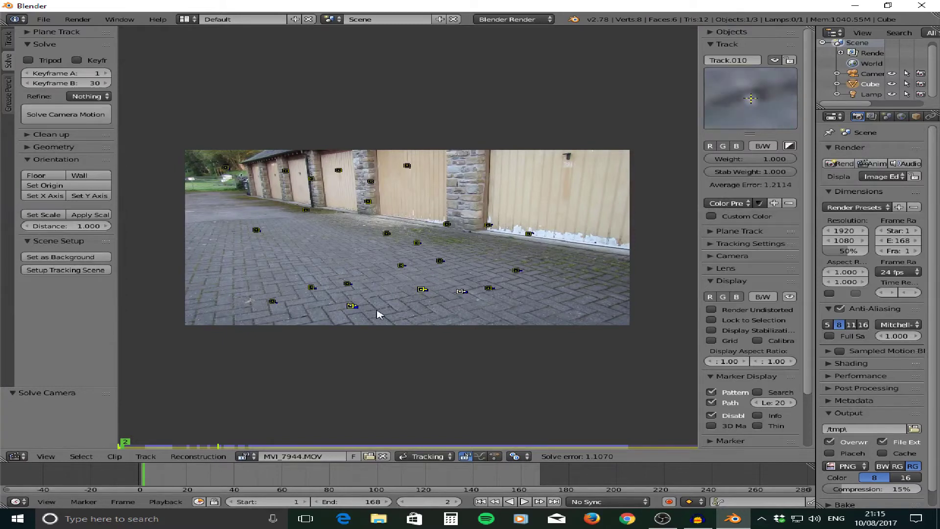
click(51, 178)
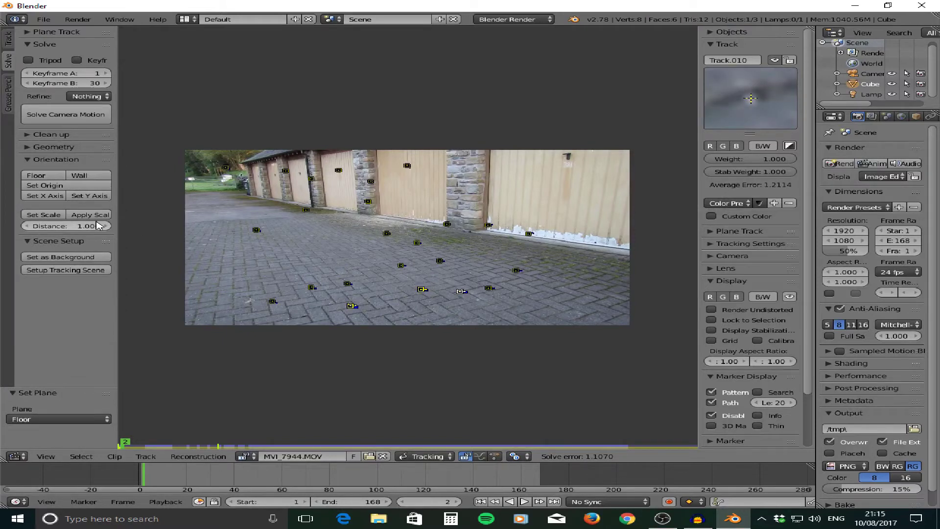
click(404, 268)
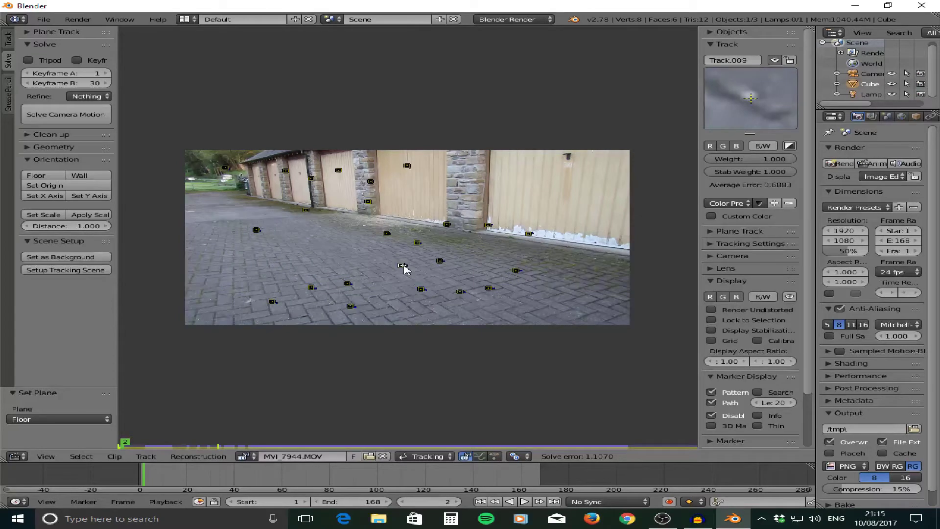
click(88, 187)
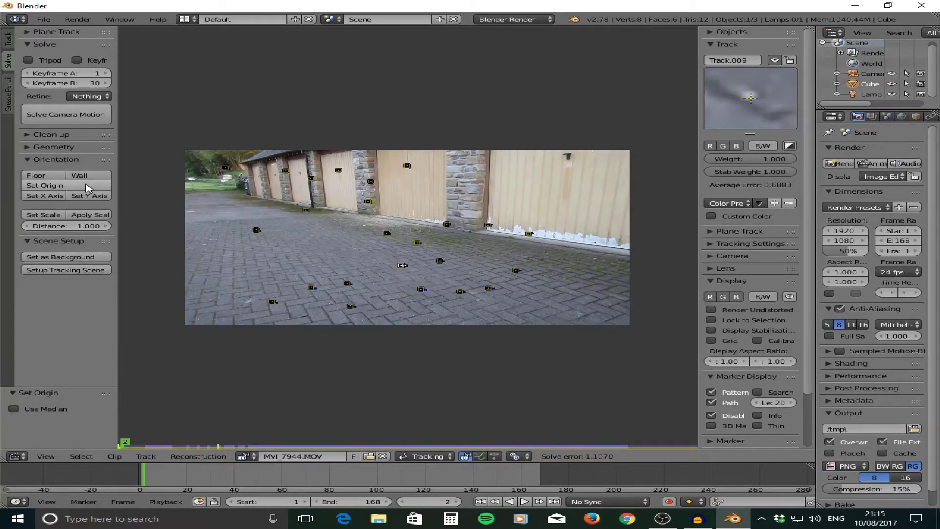
- Set up the tracking scene and change the clip area into a 3D View
click(71, 272)
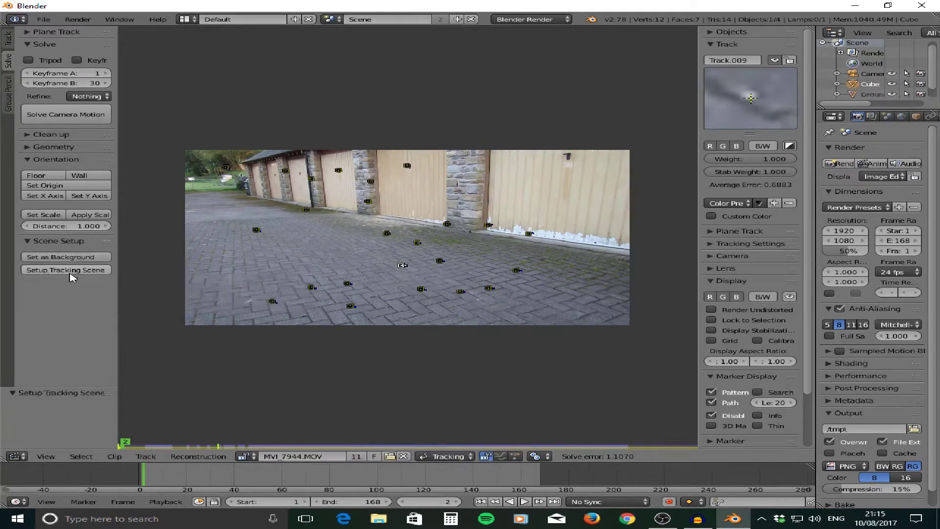
click(17, 456)
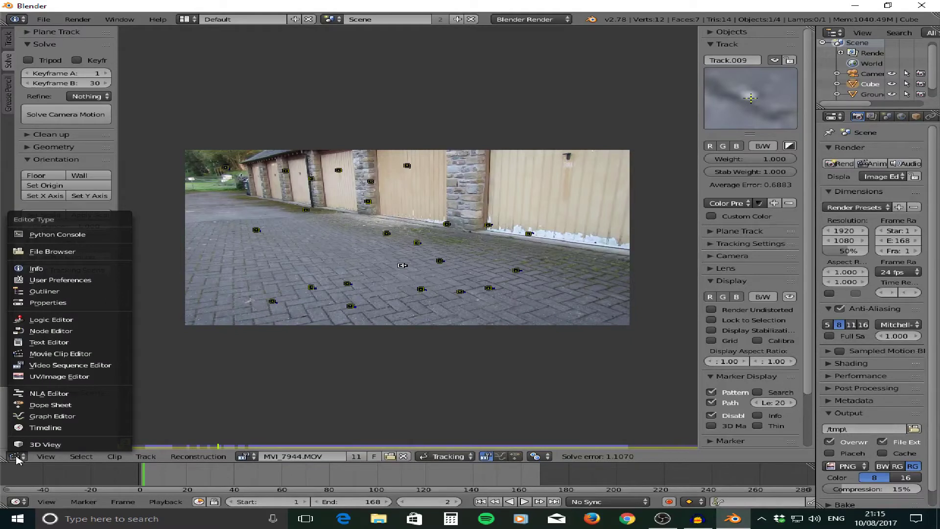
click(44, 445)
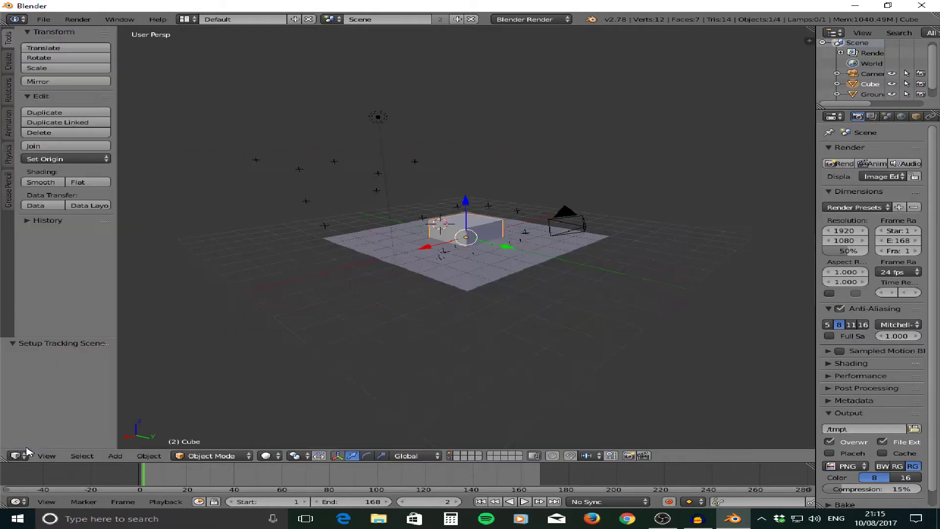
- Play the camera motion, jump to frame 98, orbit to a lower angle and show the properties sidebar
key(alt+a)
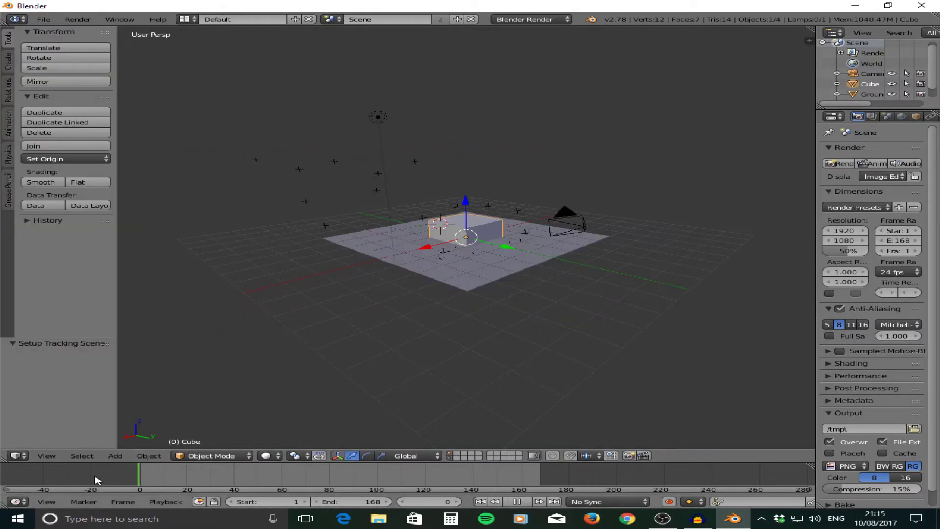
drag(422, 485, 102, 479)
key(alt+a)
drag(83, 483, 373, 485)
middle_drag(629, 269, 310, 250)
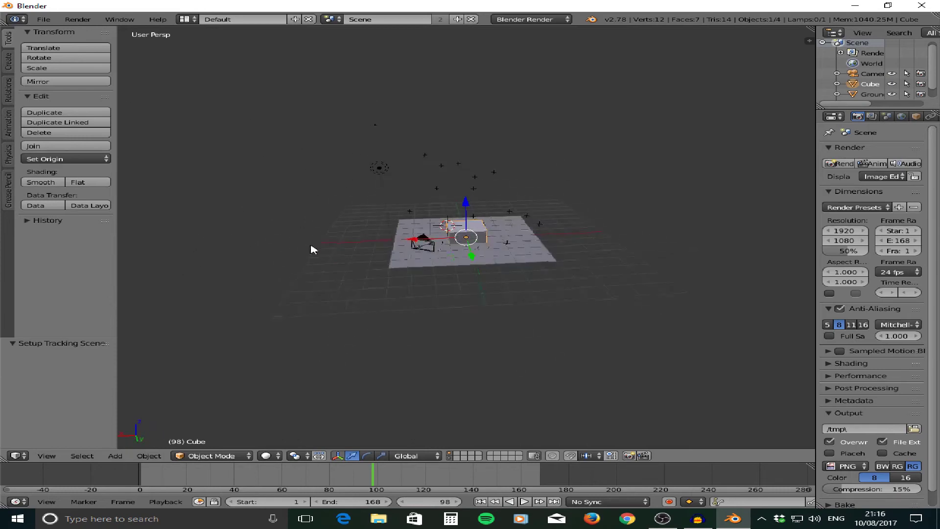
click(809, 41)
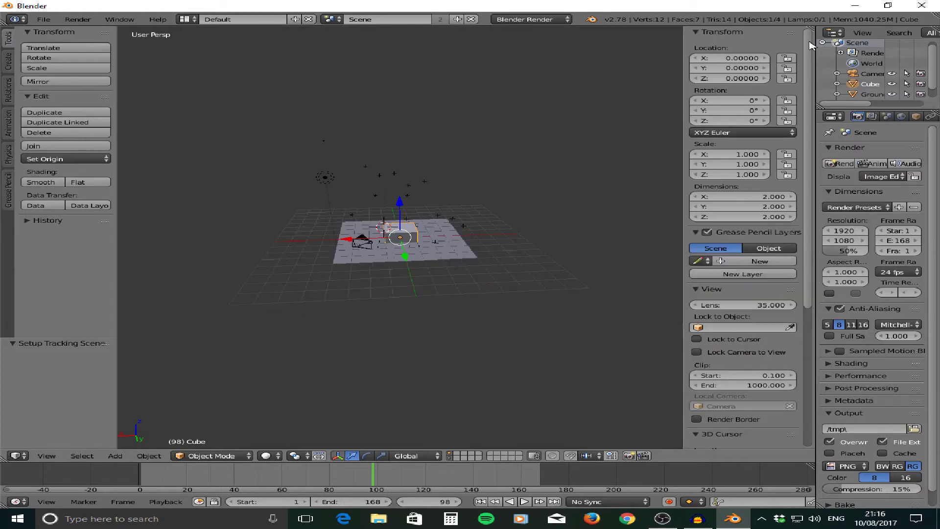
scroll(764, 365, down, 5)
- Enable Background Images and add an entry using the camera's movie clip as its source
scroll(666, 446, down, 5)
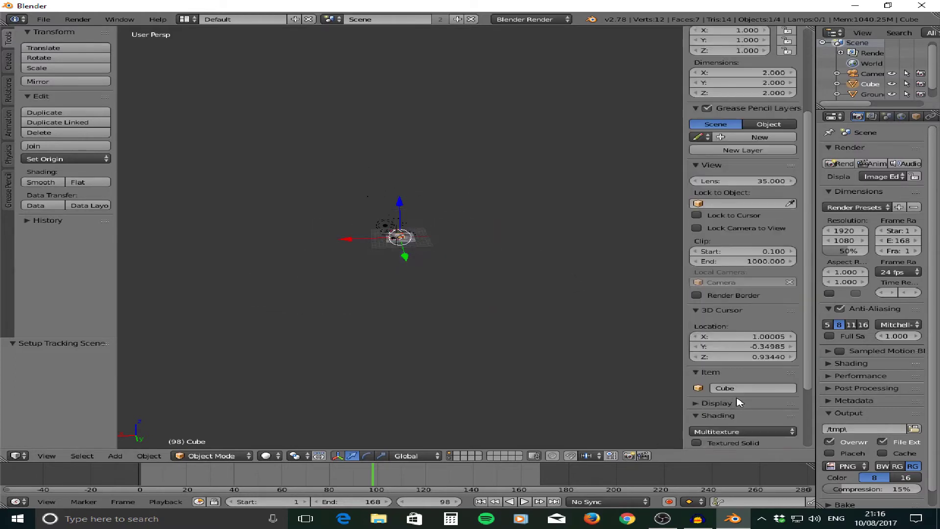
scroll(730, 416, down, 5)
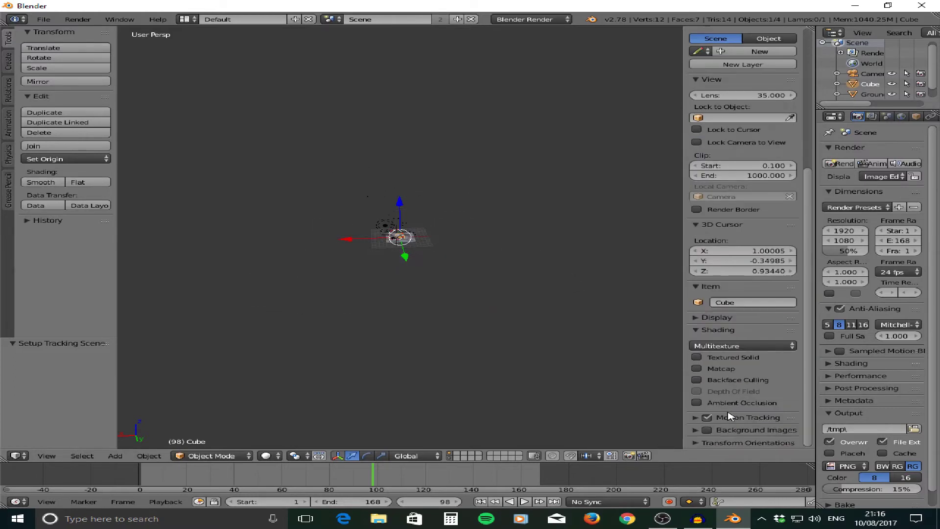
click(695, 432)
scroll(735, 431, down, 1)
scroll(754, 431, down, 2)
click(767, 429)
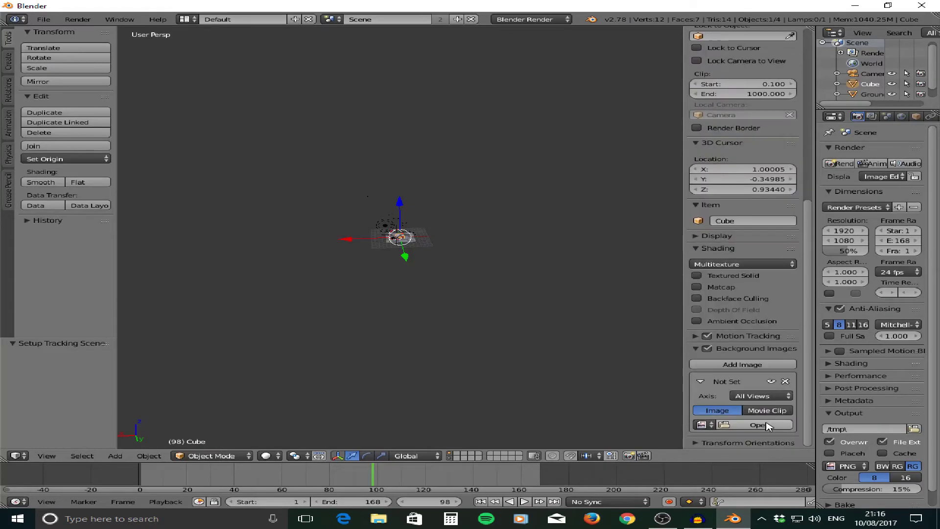
click(767, 416)
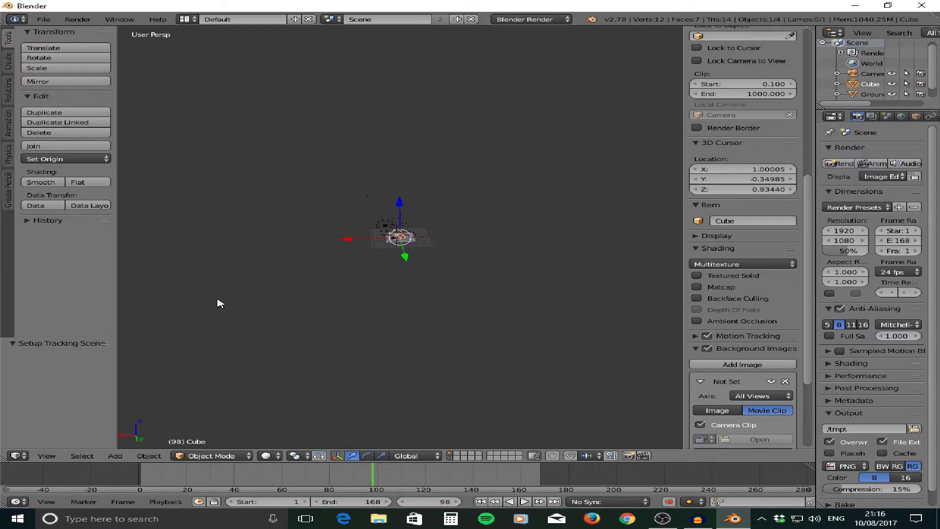
- View through the camera (Numpad 0) and play from frame 0, stopping at frame 139
key(KP_0)
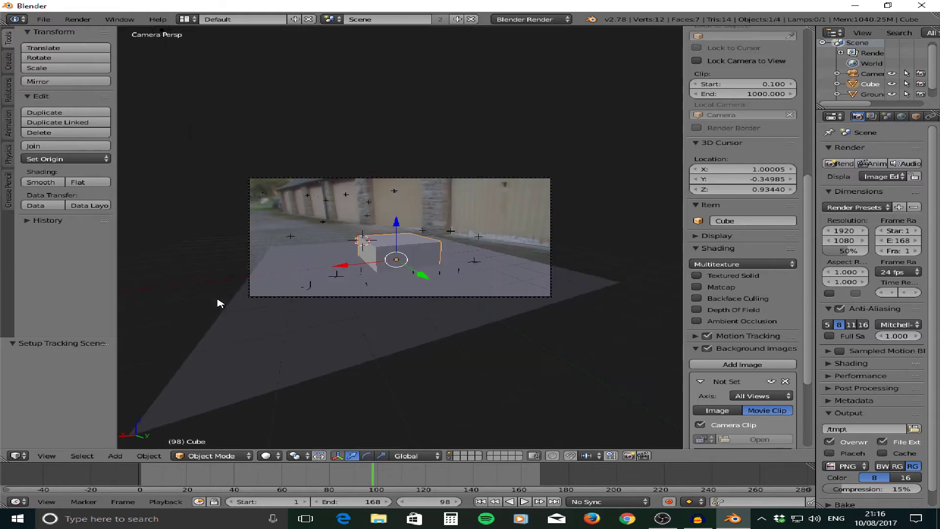
click(139, 475)
key(alt+a)
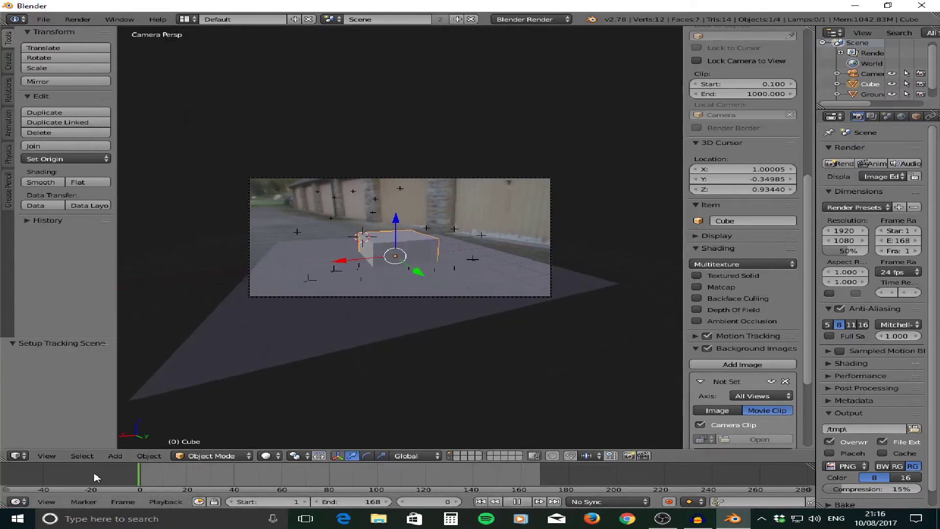
drag(135, 479, 473, 480)
key(alt+a)
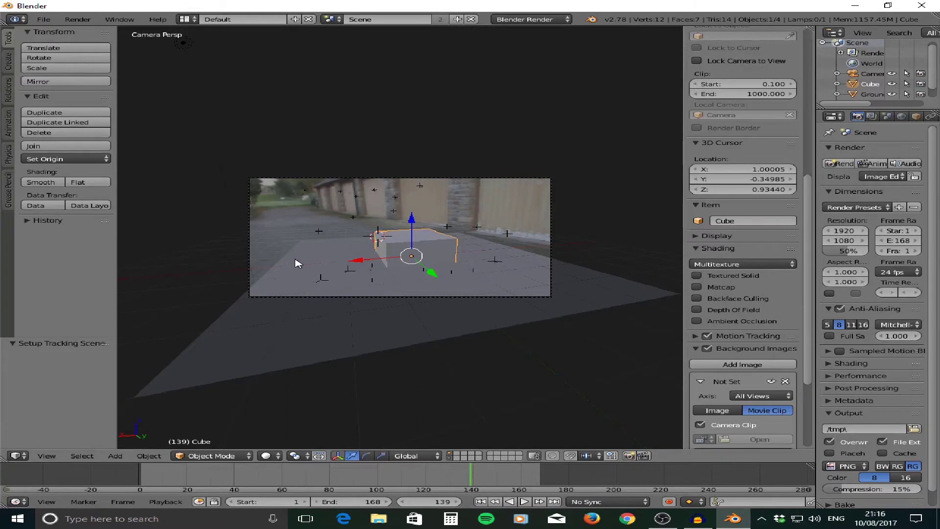
- Delete the Ground plane from the scene
right_click(319, 252)
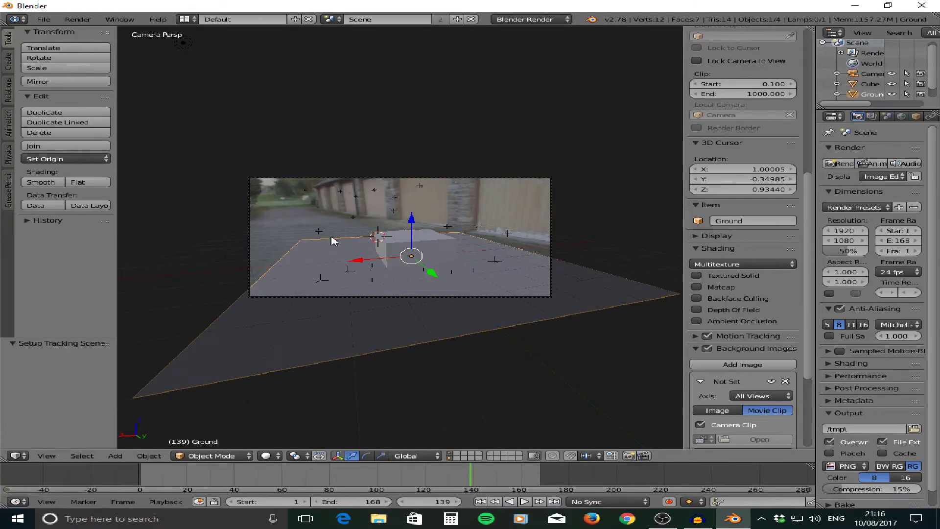
key(x)
click(337, 240)
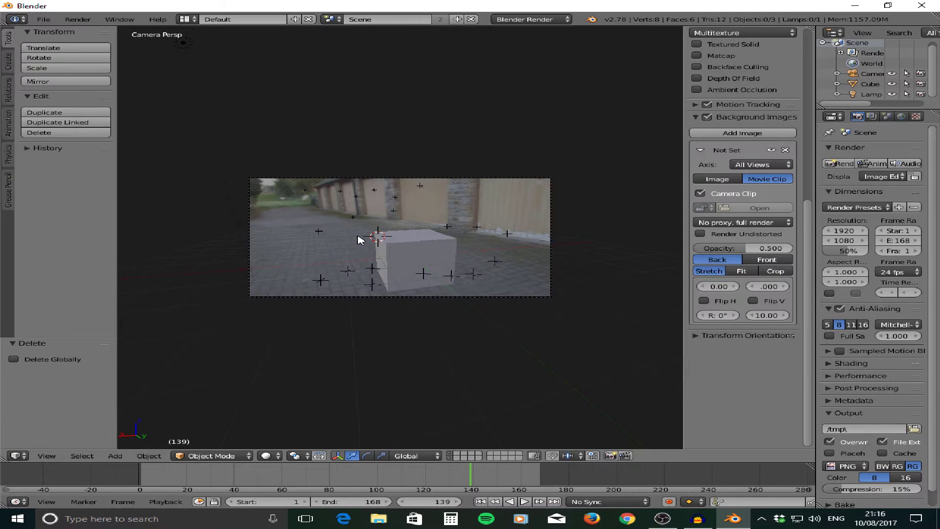
- Place the 3D cursor on the ground and move the cube along X and Y onto the paving
right_click(430, 240)
click(410, 256)
right_click(409, 251)
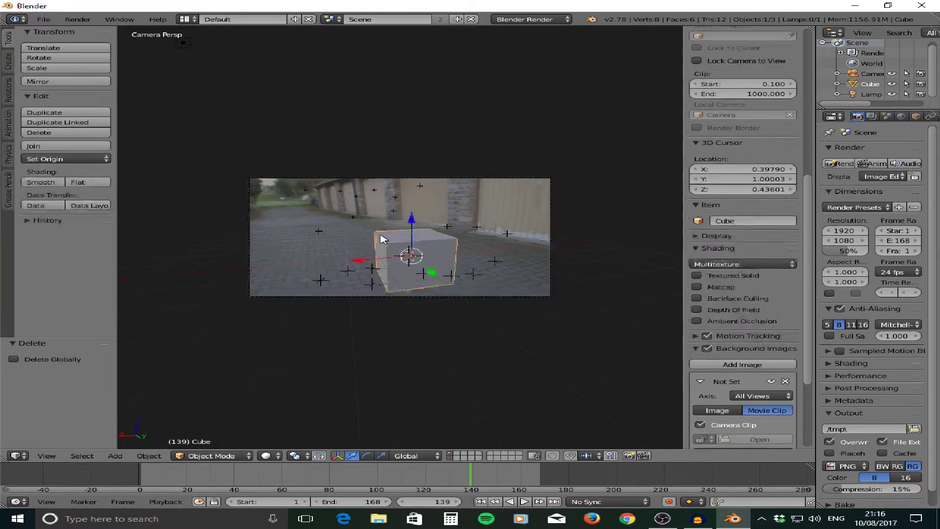
key(g)
click(438, 271)
drag(362, 257, 343, 258)
click(394, 273)
drag(404, 271, 374, 257)
- Rotate the cube 10.17° about Z and play the animation to check its placement
click(367, 456)
click(399, 405)
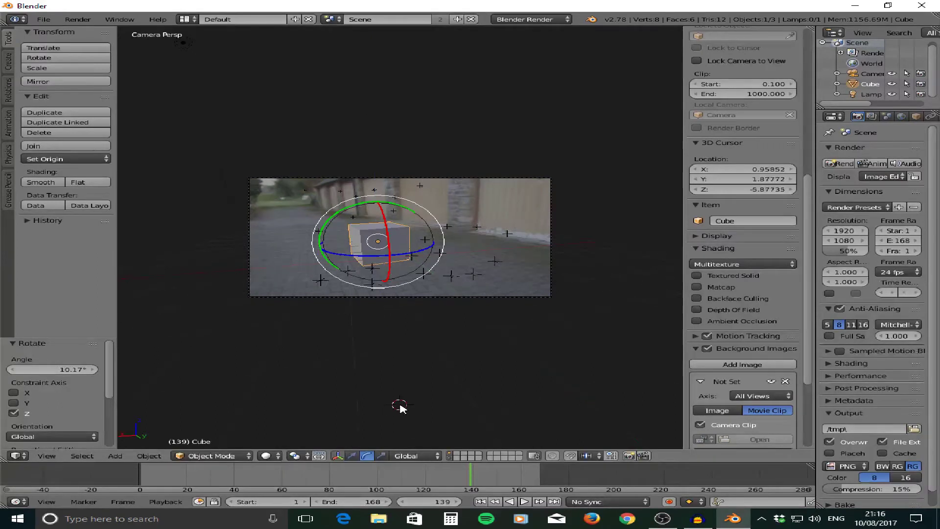
key(alt+a)
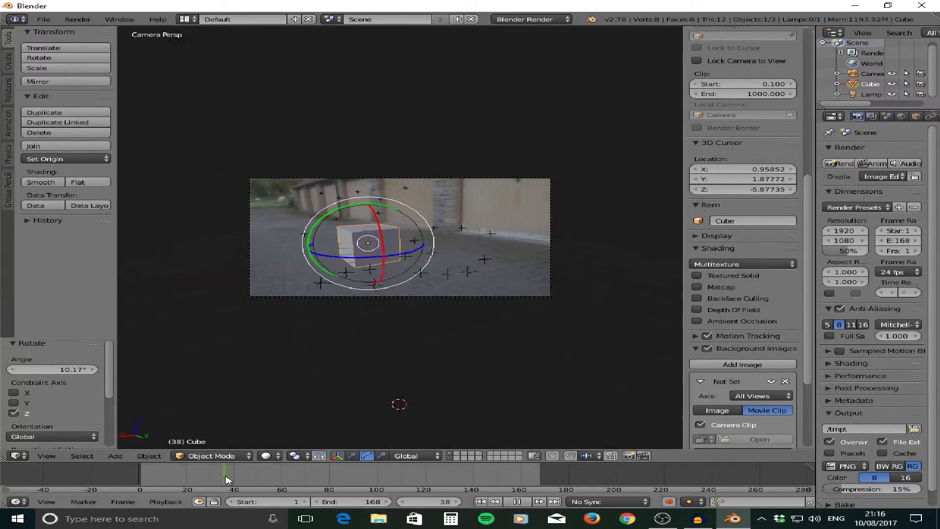
key(alt+a)
- Widen the Properties area, raise Resolution to 100% (full 1920×1080), and open the File Format list
scroll(734, 63, up, 10)
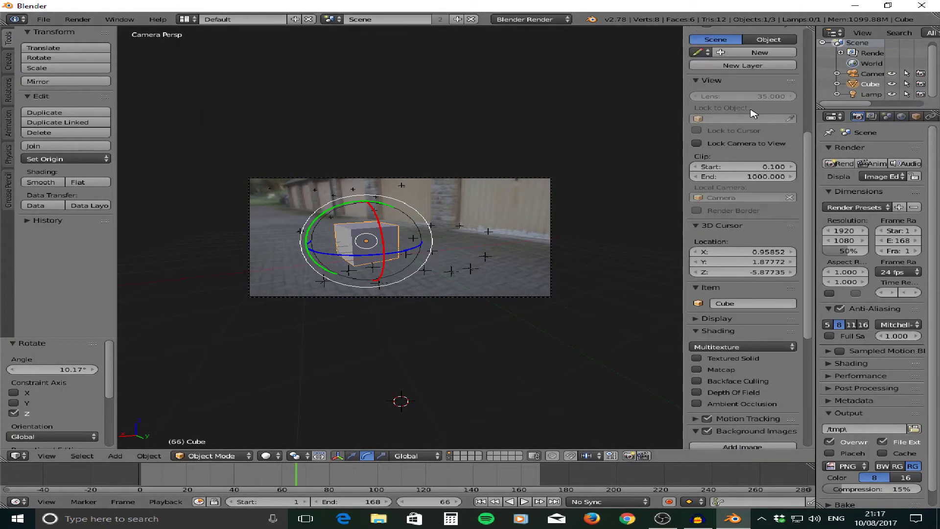
scroll(735, 62, up, 5)
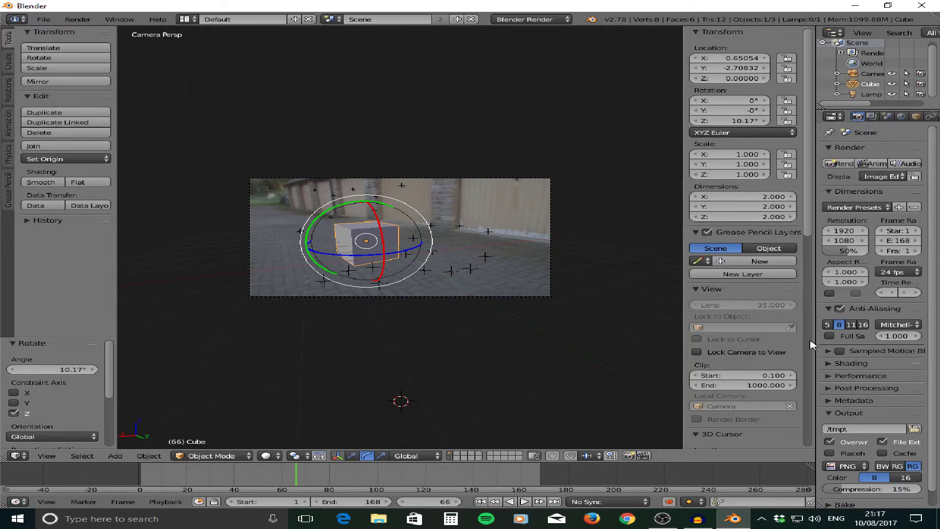
drag(815, 339, 660, 354)
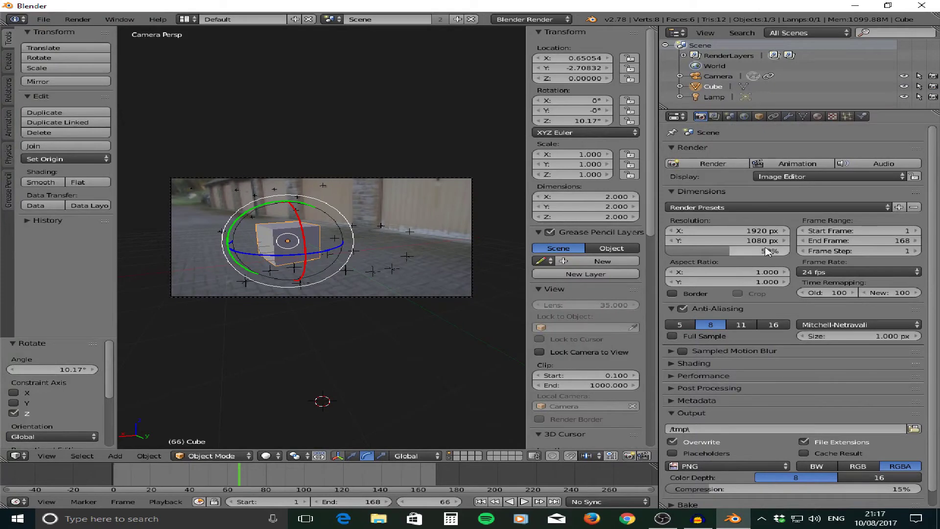
drag(712, 254, 773, 254)
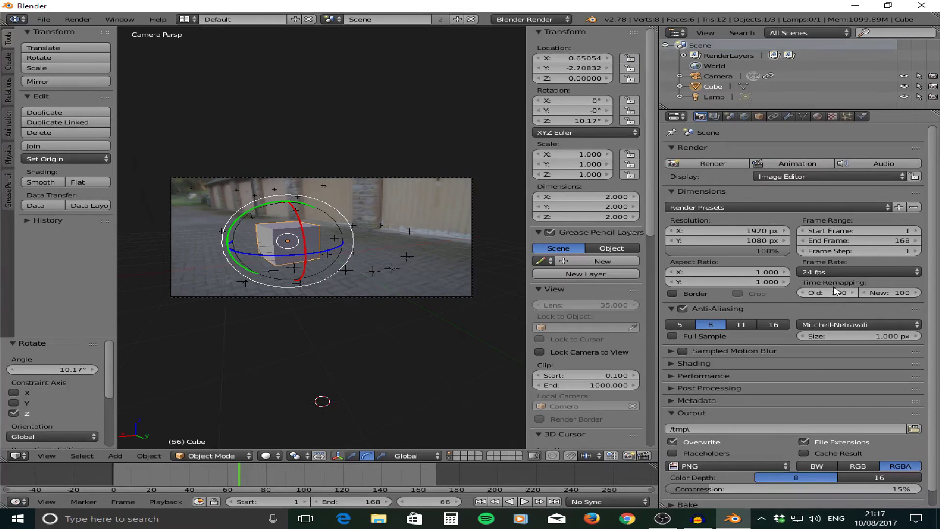
scroll(809, 448, down, 1)
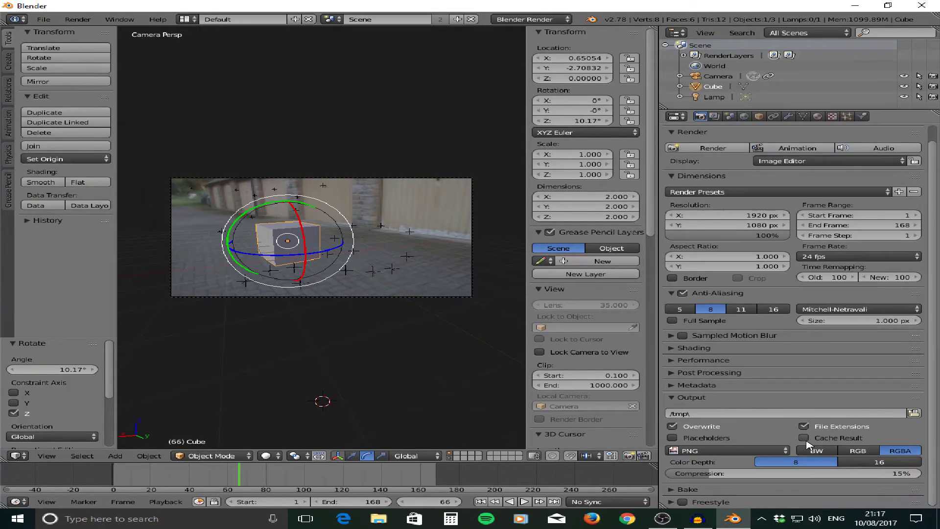
click(779, 453)
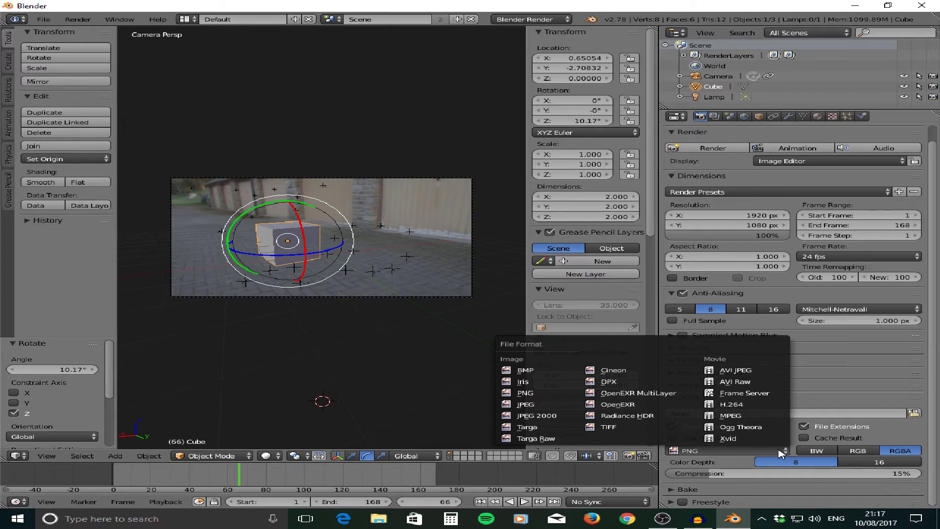
- Switch the output File Format from PNG to H.264 and set the Encoding container to Quicktime
click(752, 406)
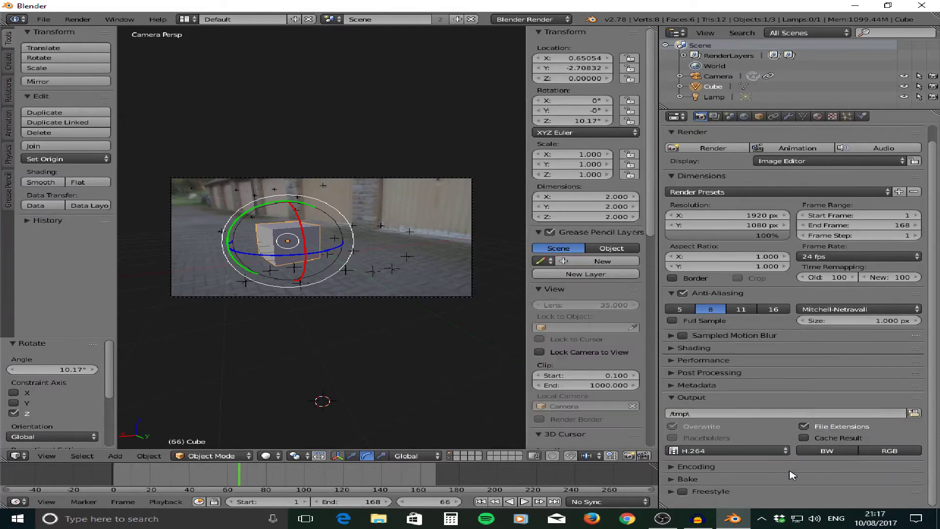
click(672, 467)
scroll(710, 441, down, 5)
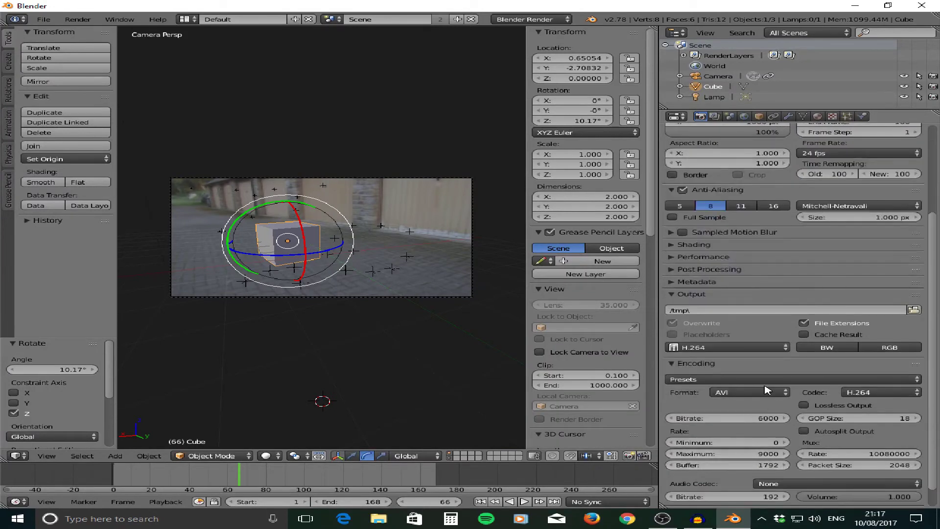
click(779, 394)
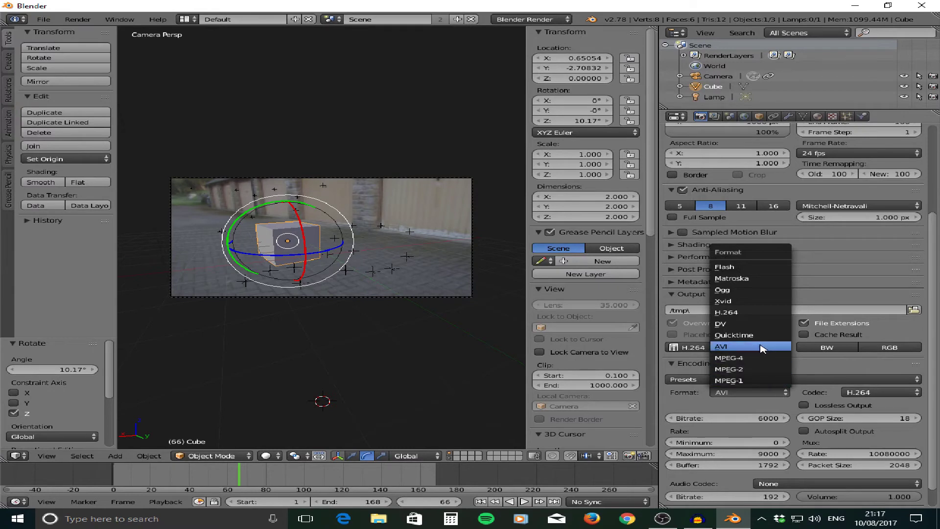
click(775, 340)
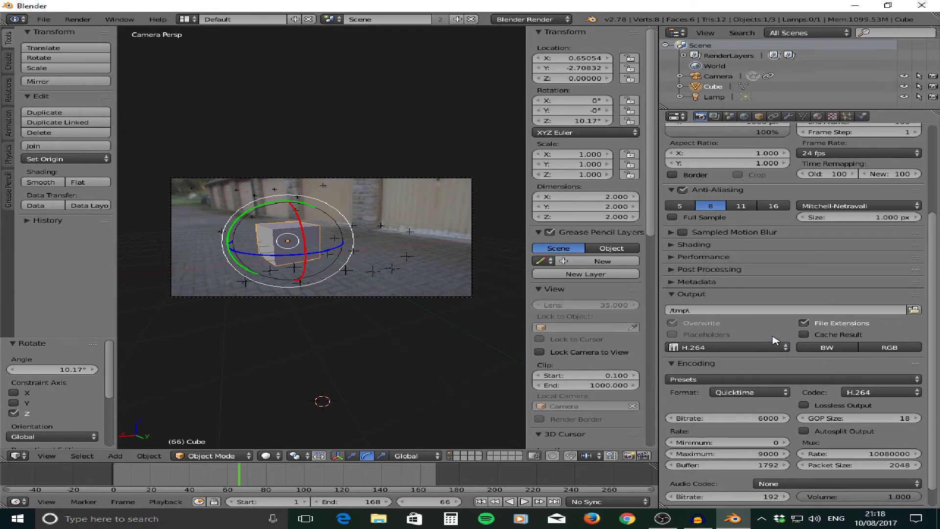
scroll(763, 424, down, 1)
scroll(762, 424, up, 6)
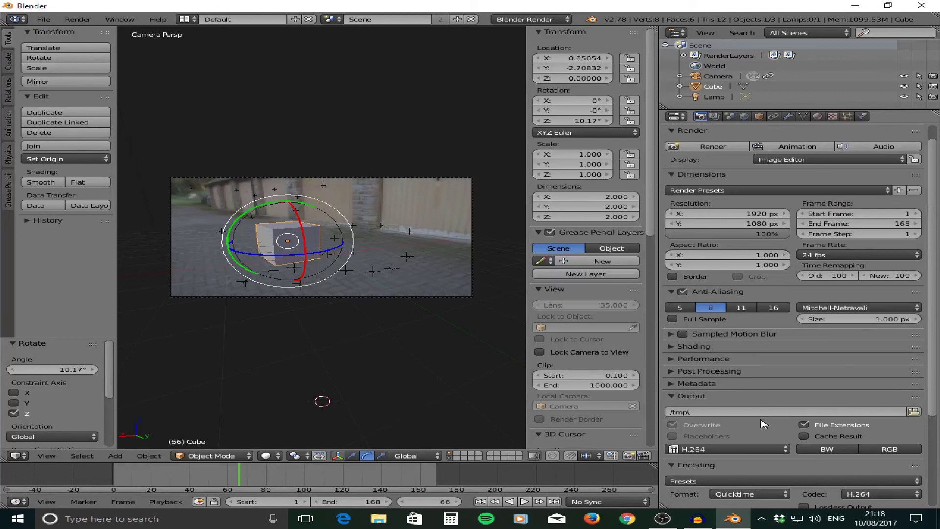
scroll(762, 424, down, 5)
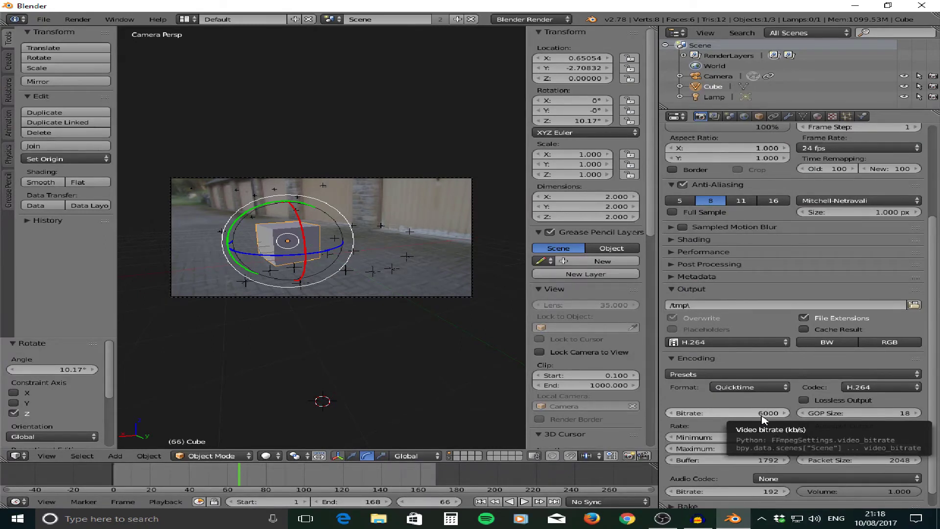
scroll(779, 206, up, 5)
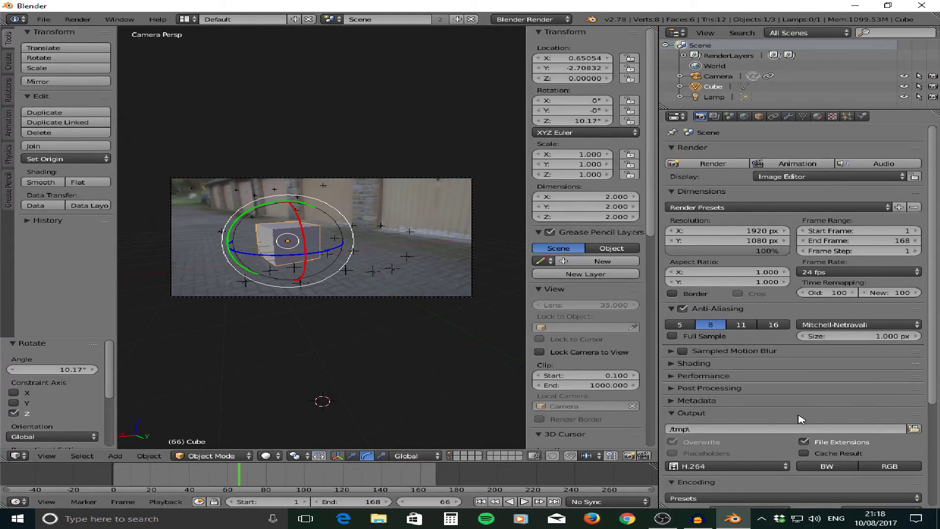
- Browse the output path to the E: drive and begin typing the file name
click(914, 429)
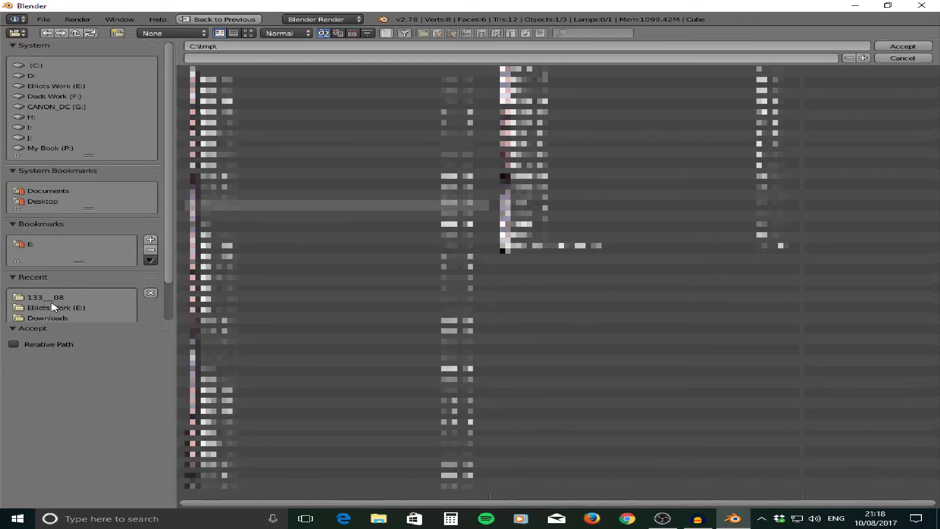
click(80, 308)
click(207, 59)
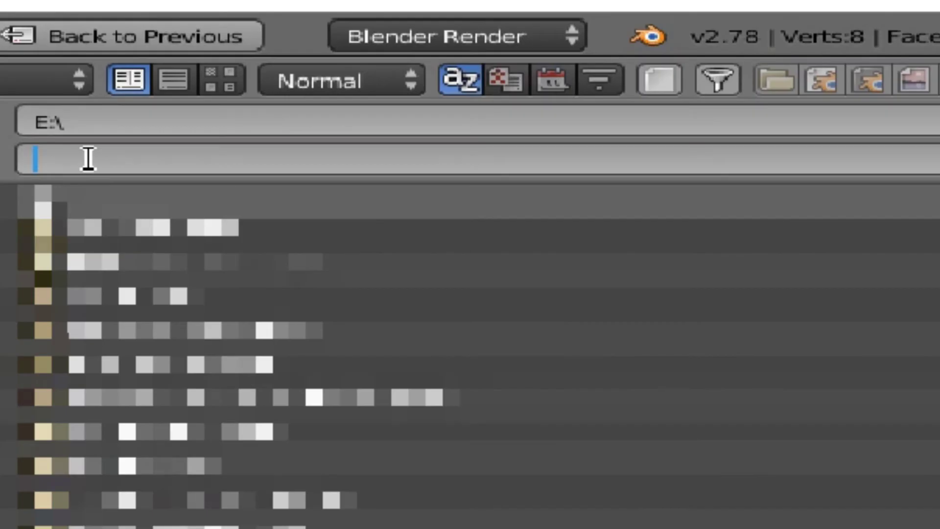
text(£)
key(BackSpace)
text(ed)
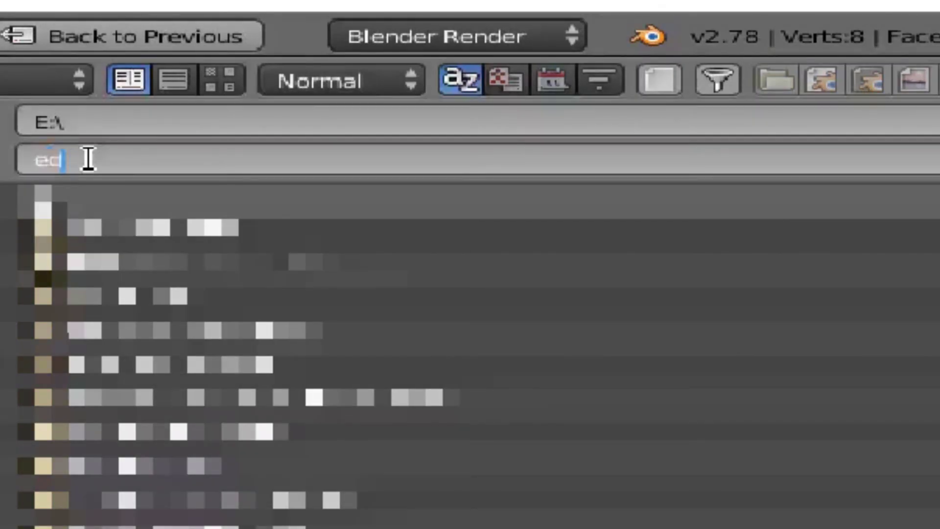
key(BackSpace)
key(BackSpace)
text(3D)
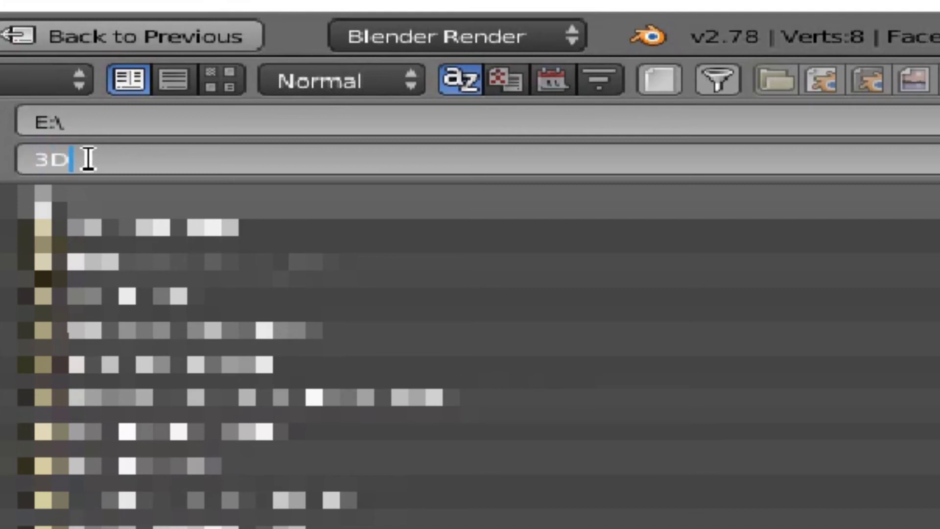
text( trackin)
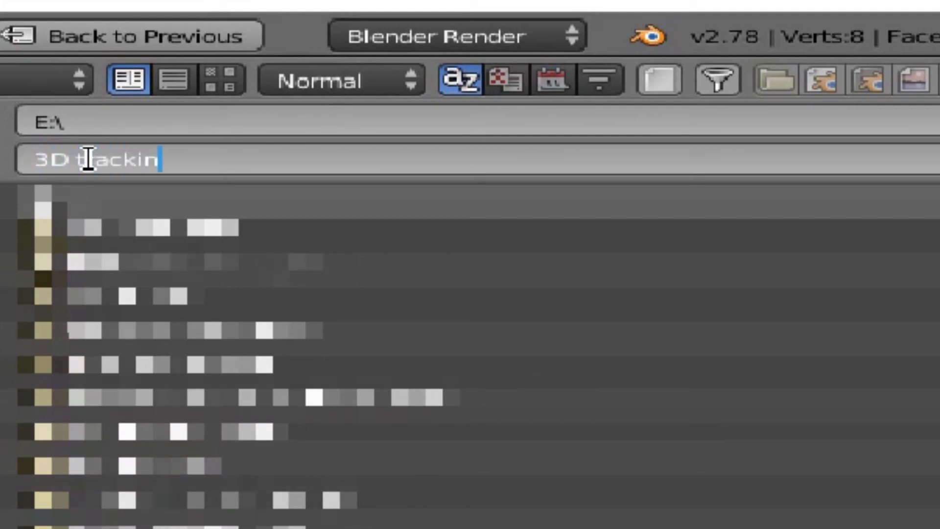
text( glike a)
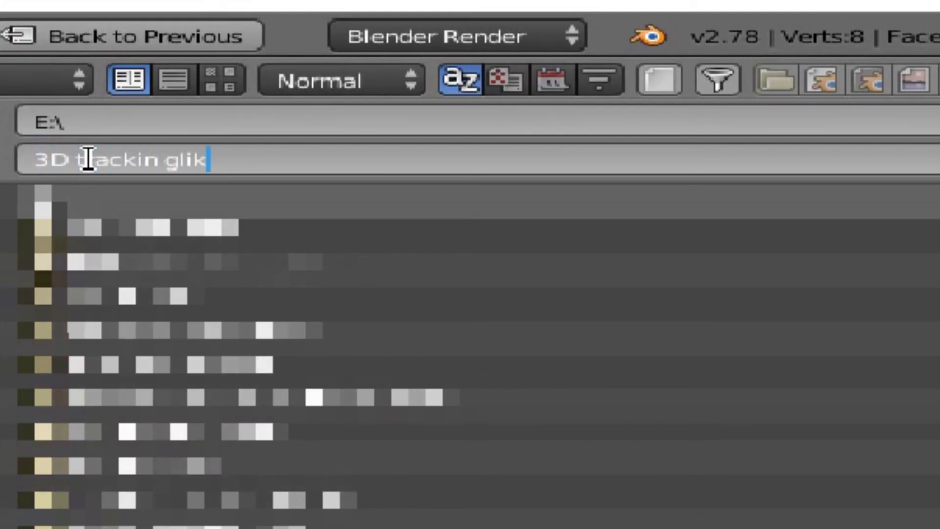
- Name the output '3D tracking like a bozz', accept it, and render the animation
key(BackSpace)
key(BackSpace)
key(BackSpace)
key(BackSpace)
key(BackSpace)
key(BackSpace)
key(BackSpace)
key(BackSpace)
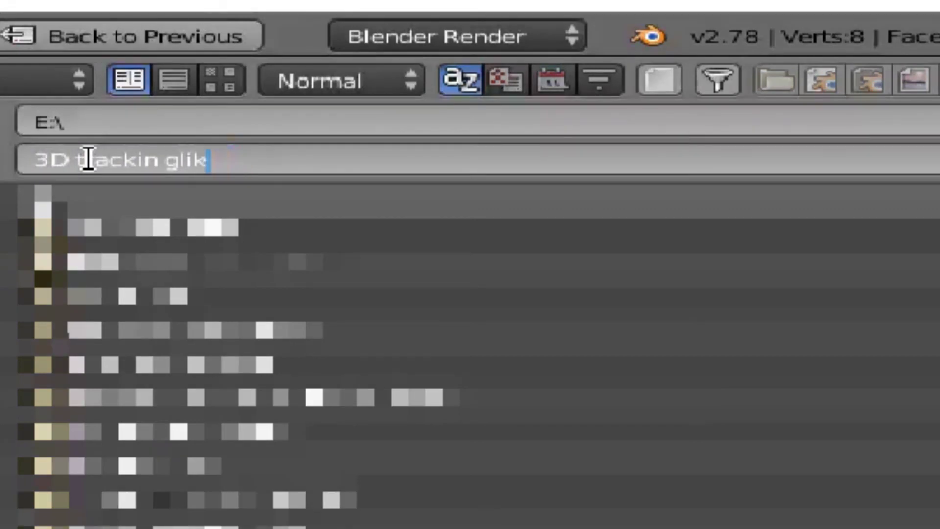
key(BackSpace)
text(g )
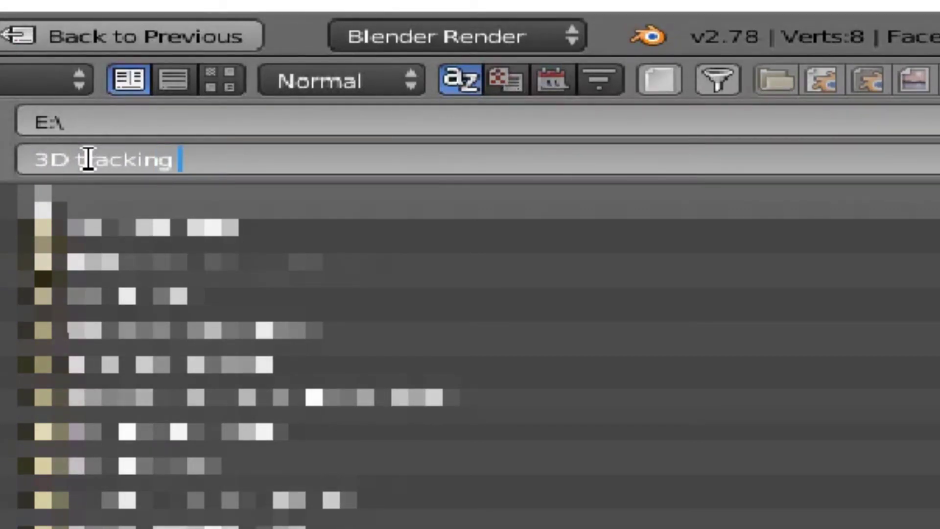
text(like a boz)
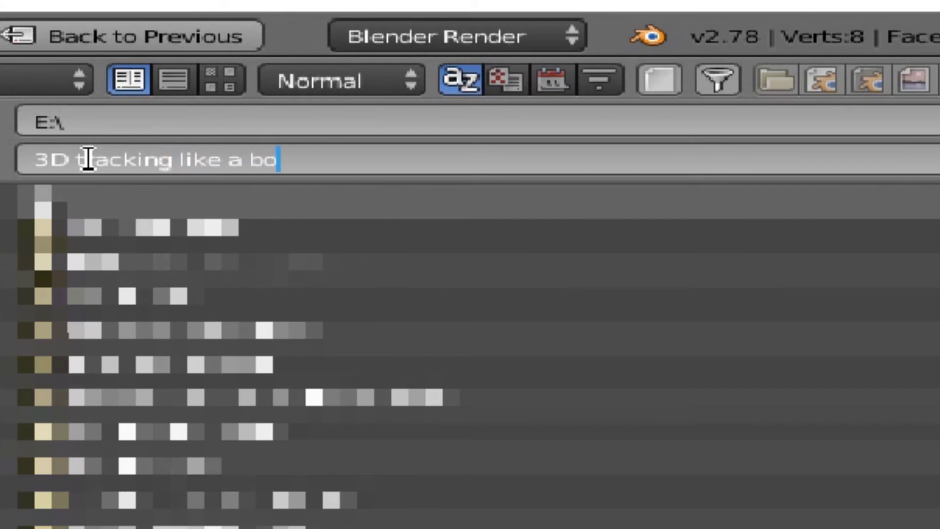
text(z)
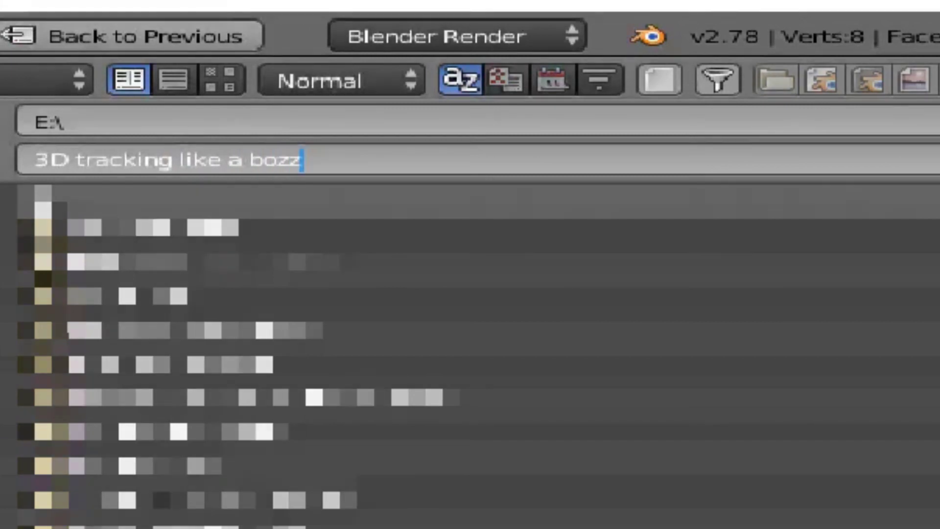
key(Return)
click(892, 50)
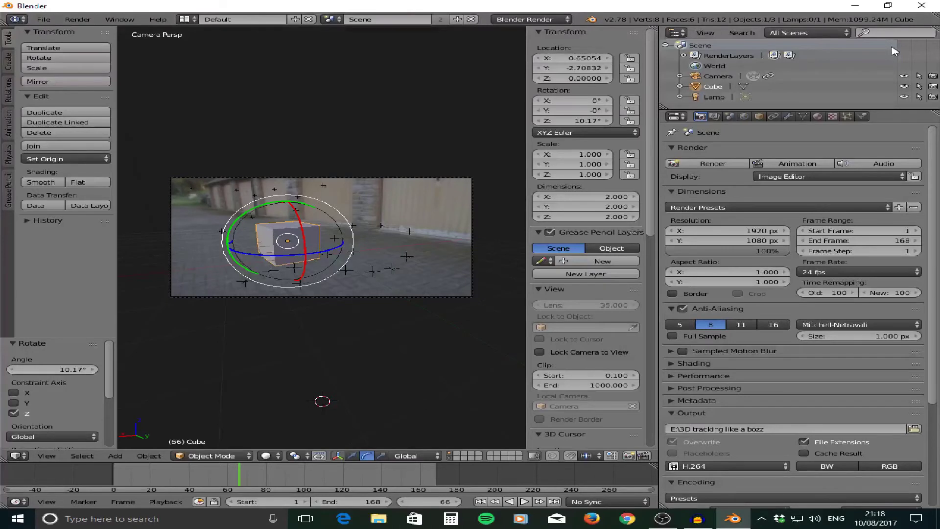
click(796, 164)
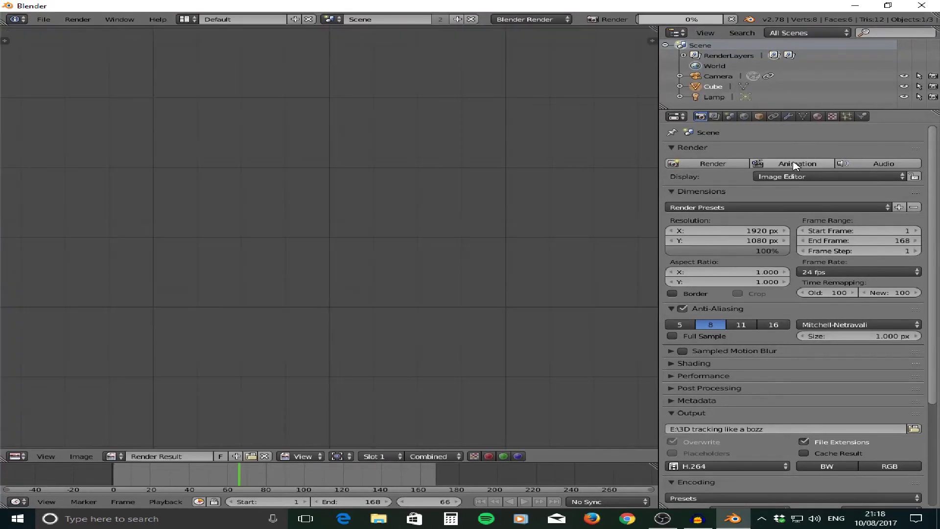